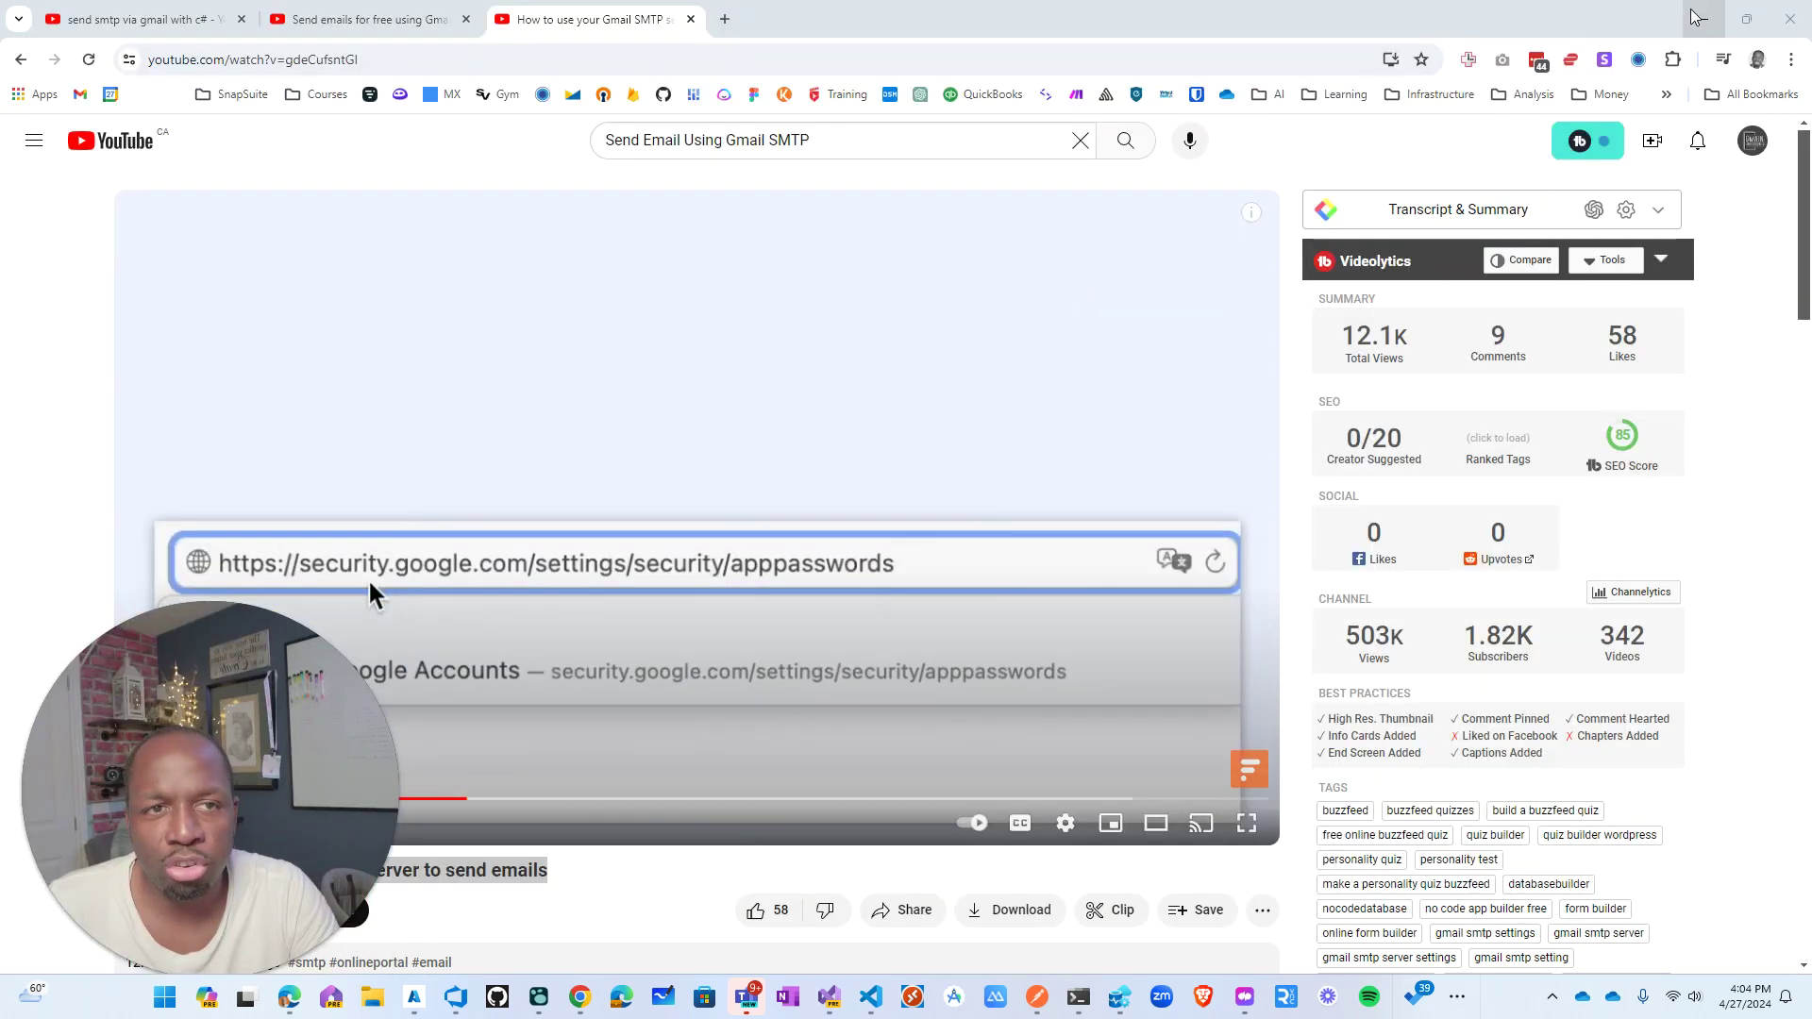
Step: Minimize the YouTube browser window and bring up the maximized ChatGPT conversation with the Python Gmail script
{"action": "left_click", "coordinate": [1696, 18]}
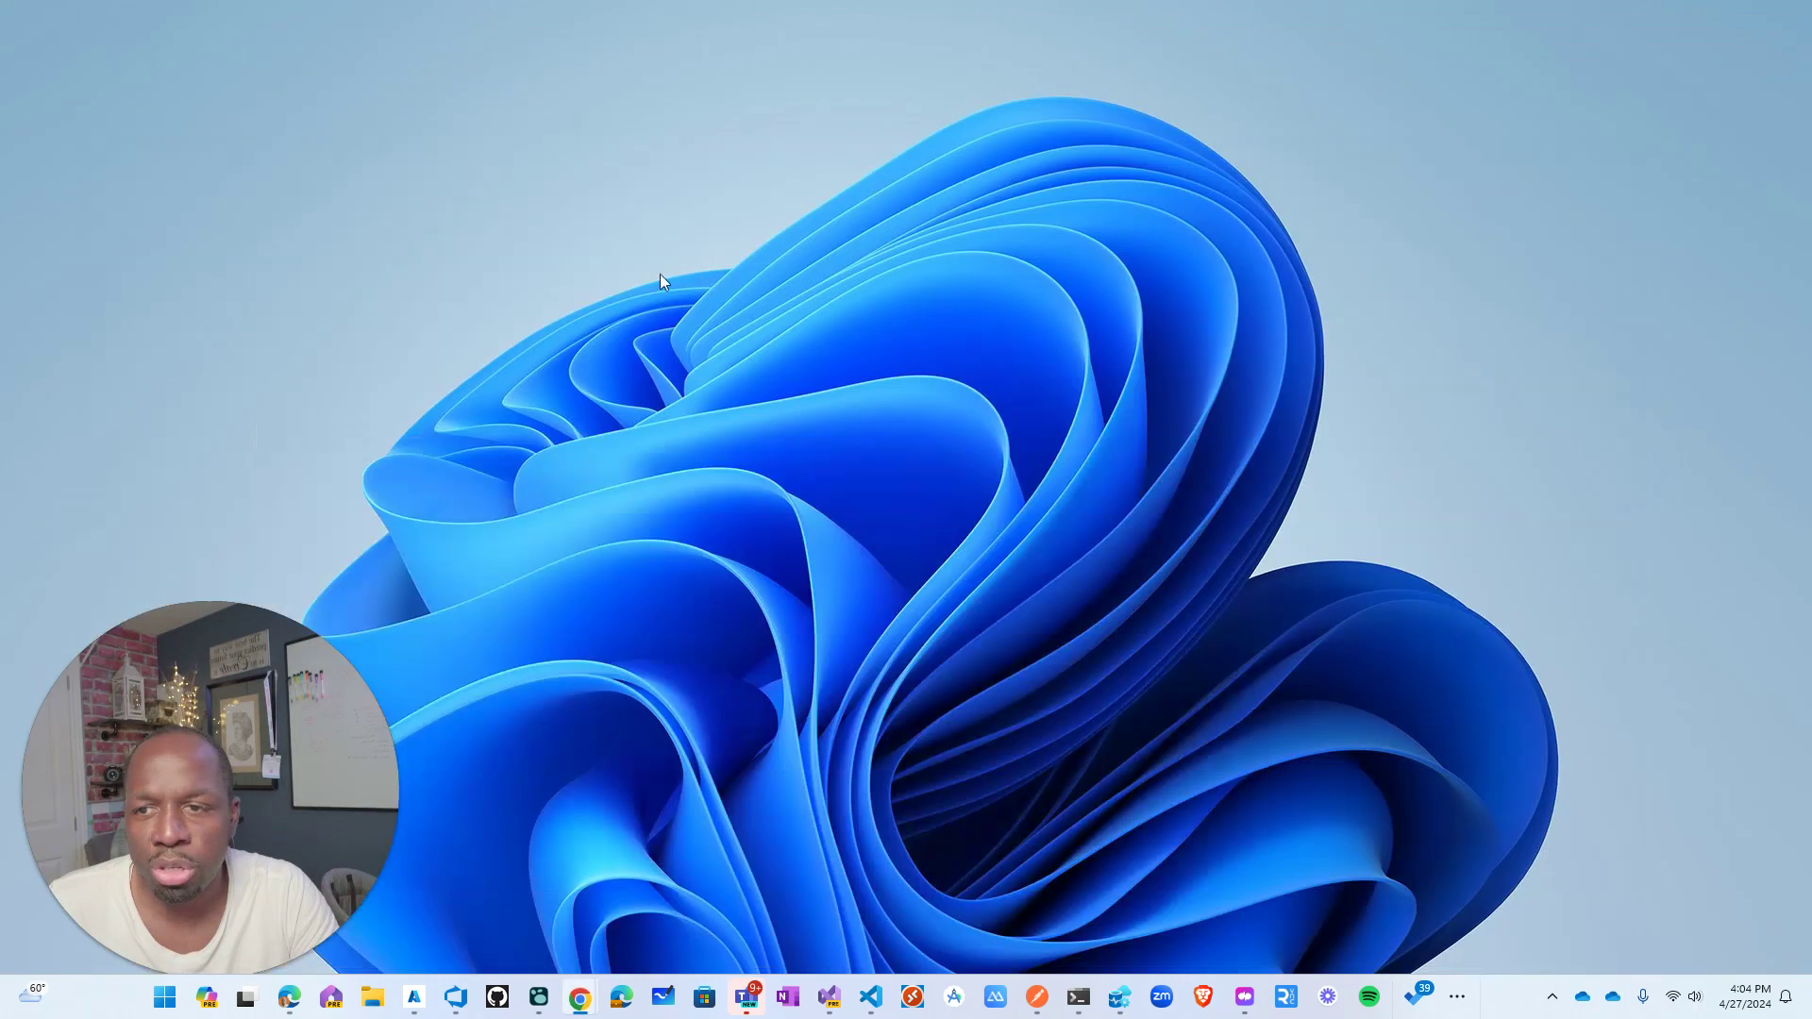
{"action": "left_click_drag", "start_coordinate": [0, 122], "coordinate": [1007, 122]}
{"action": "double_click", "coordinate": [1347, 111]}
Step: Examine the setup instructions and the send_email function's gmail_user and gmail_password placeholders
{"action": "scroll", "coordinate": [848, 449], "scroll_direction": "down", "scroll_amount": 8}
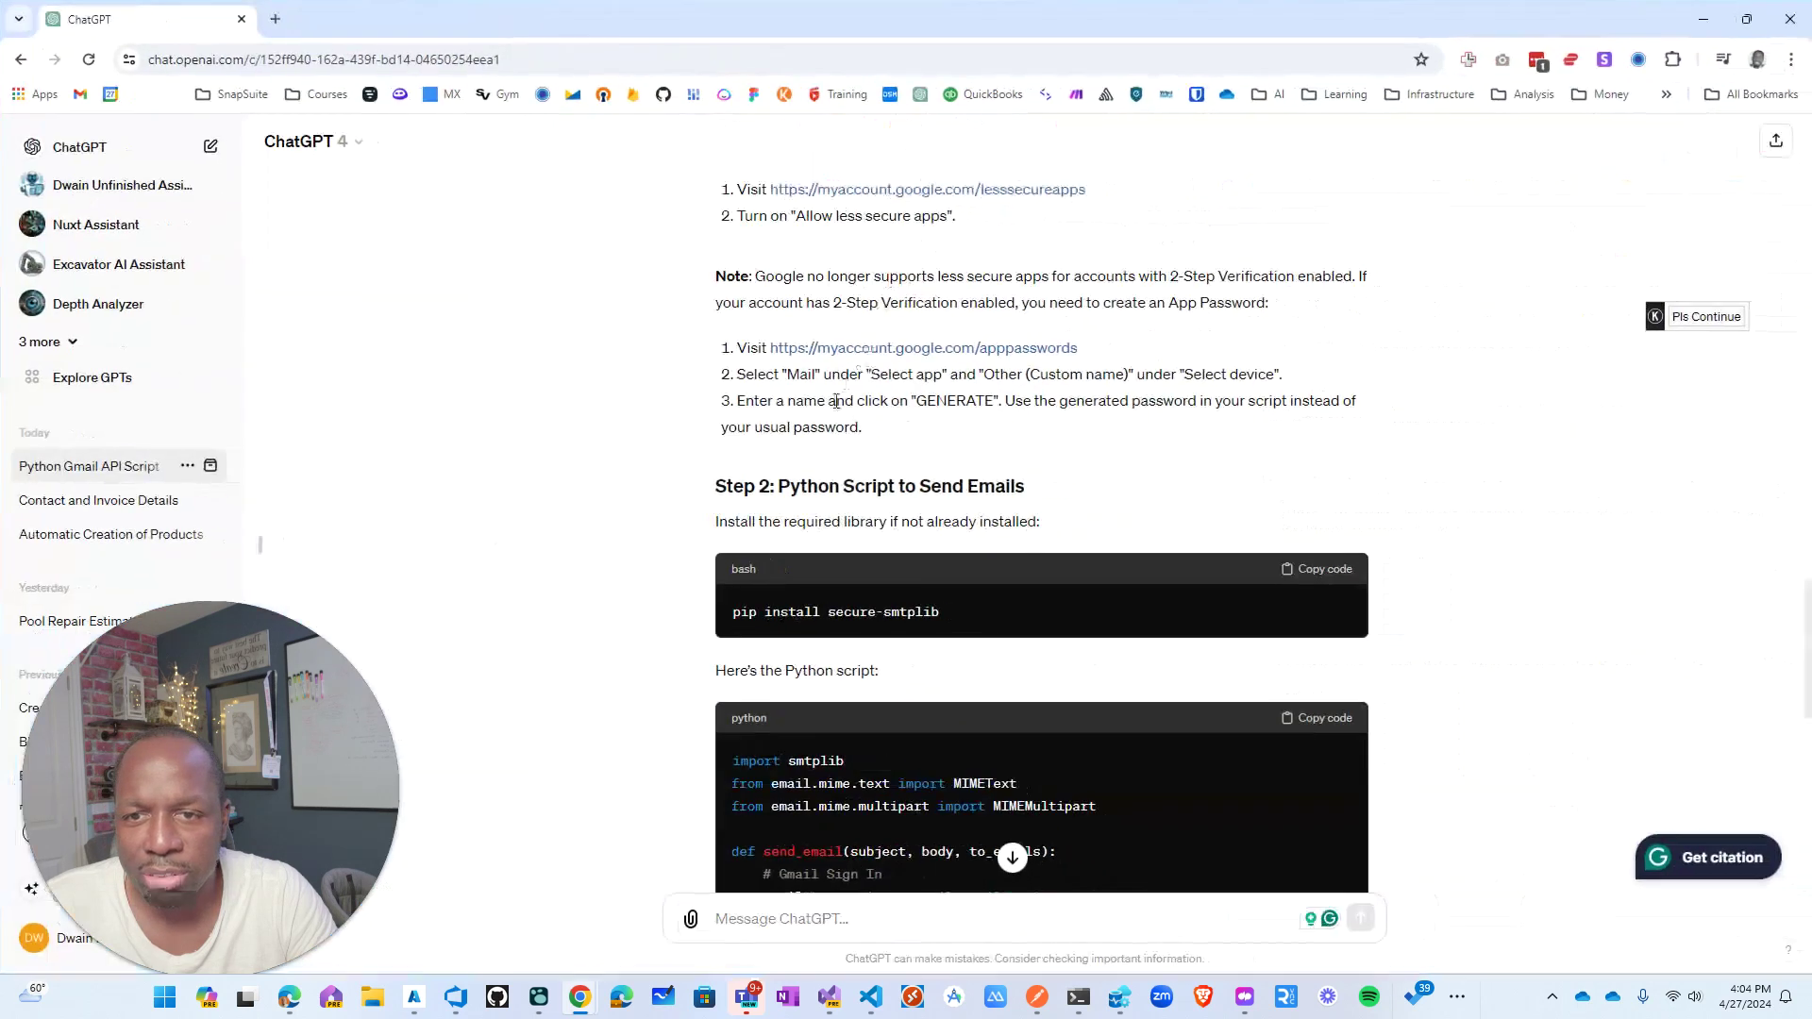
{"action": "scroll", "coordinate": [821, 411], "scroll_direction": "up", "scroll_amount": 1}
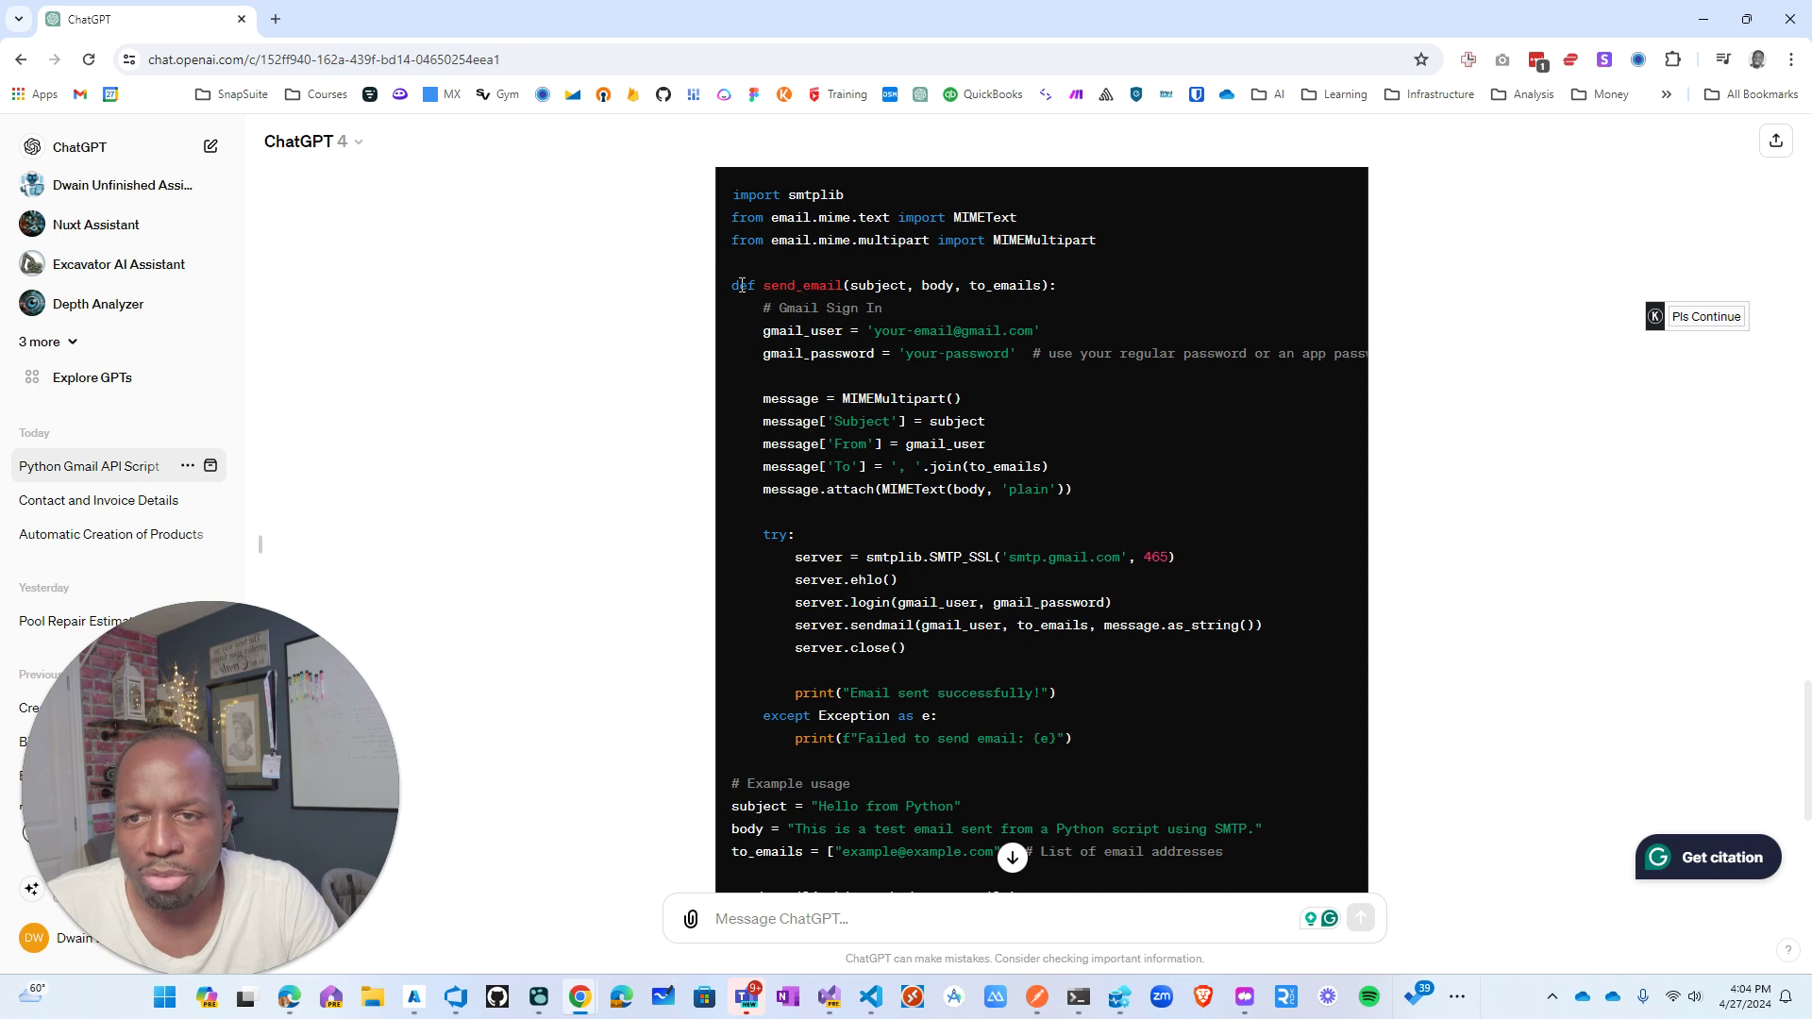
{"action": "left_click_drag", "start_coordinate": [741, 285], "coordinate": [983, 583]}
{"action": "left_click", "coordinate": [1006, 332]}
{"action": "left_click_drag", "start_coordinate": [1033, 330], "coordinate": [874, 331]}
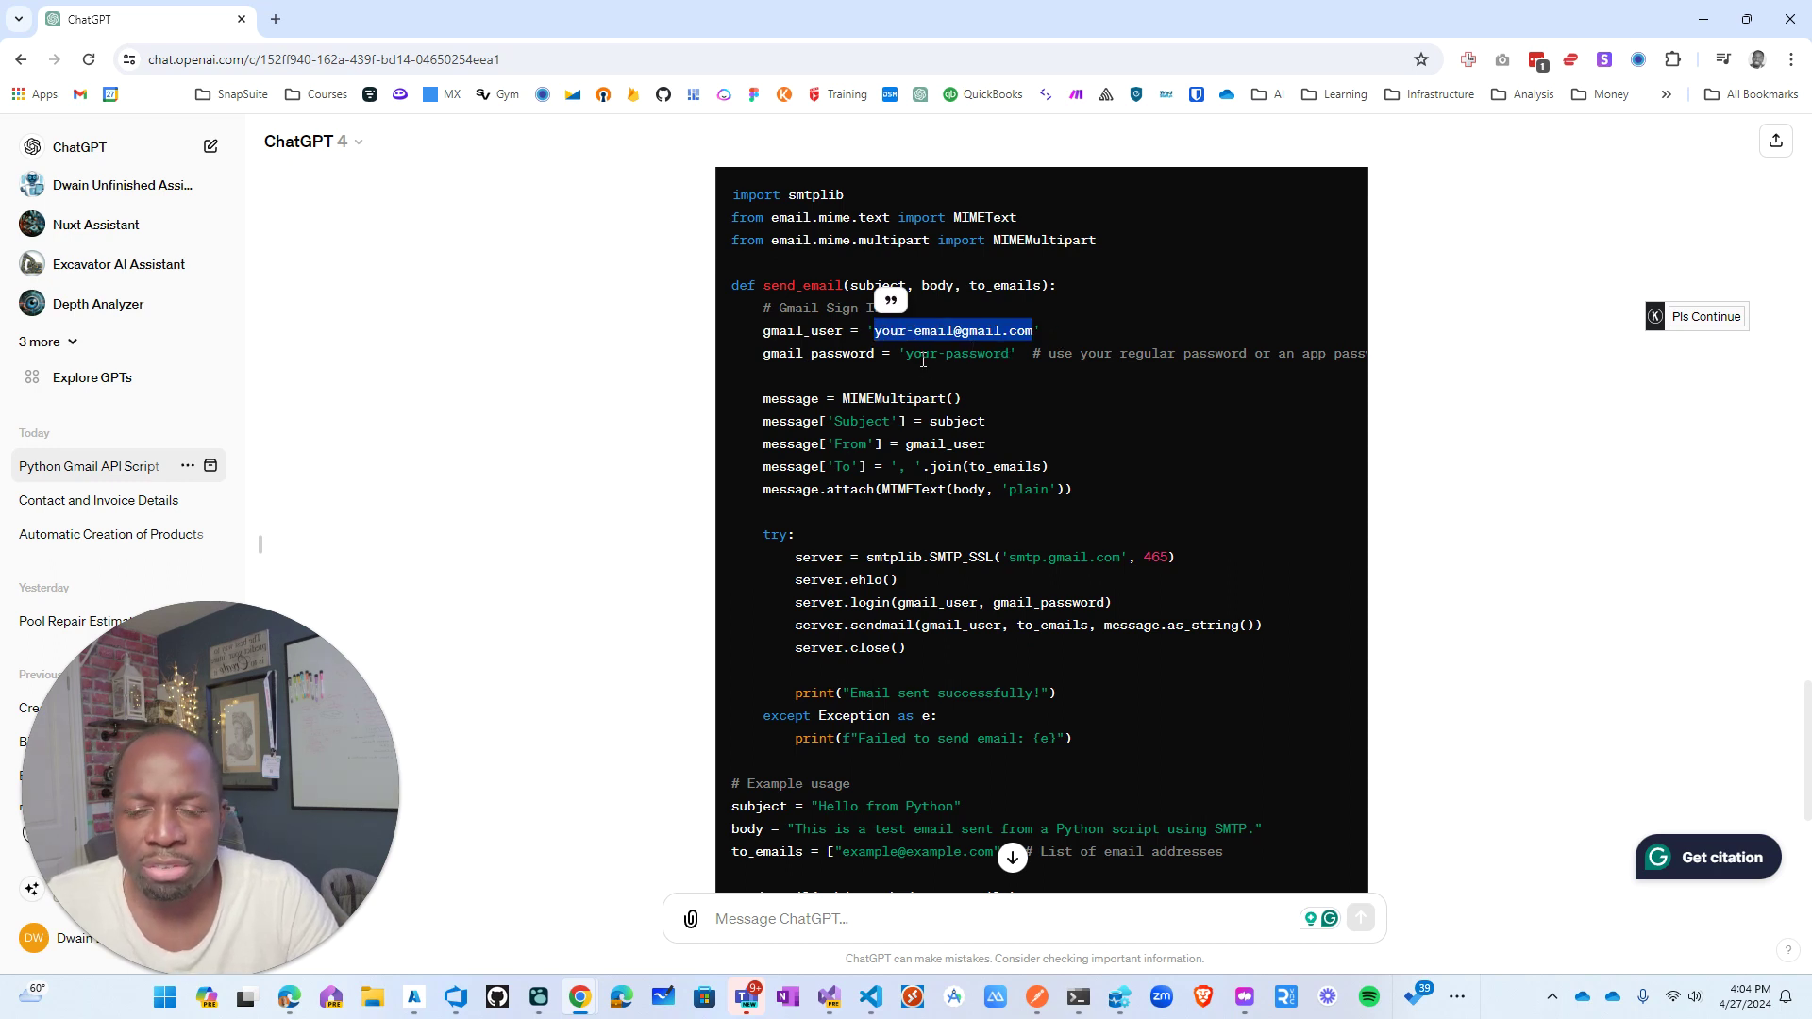
{"action": "left_click_drag", "start_coordinate": [905, 355], "coordinate": [1008, 354]}
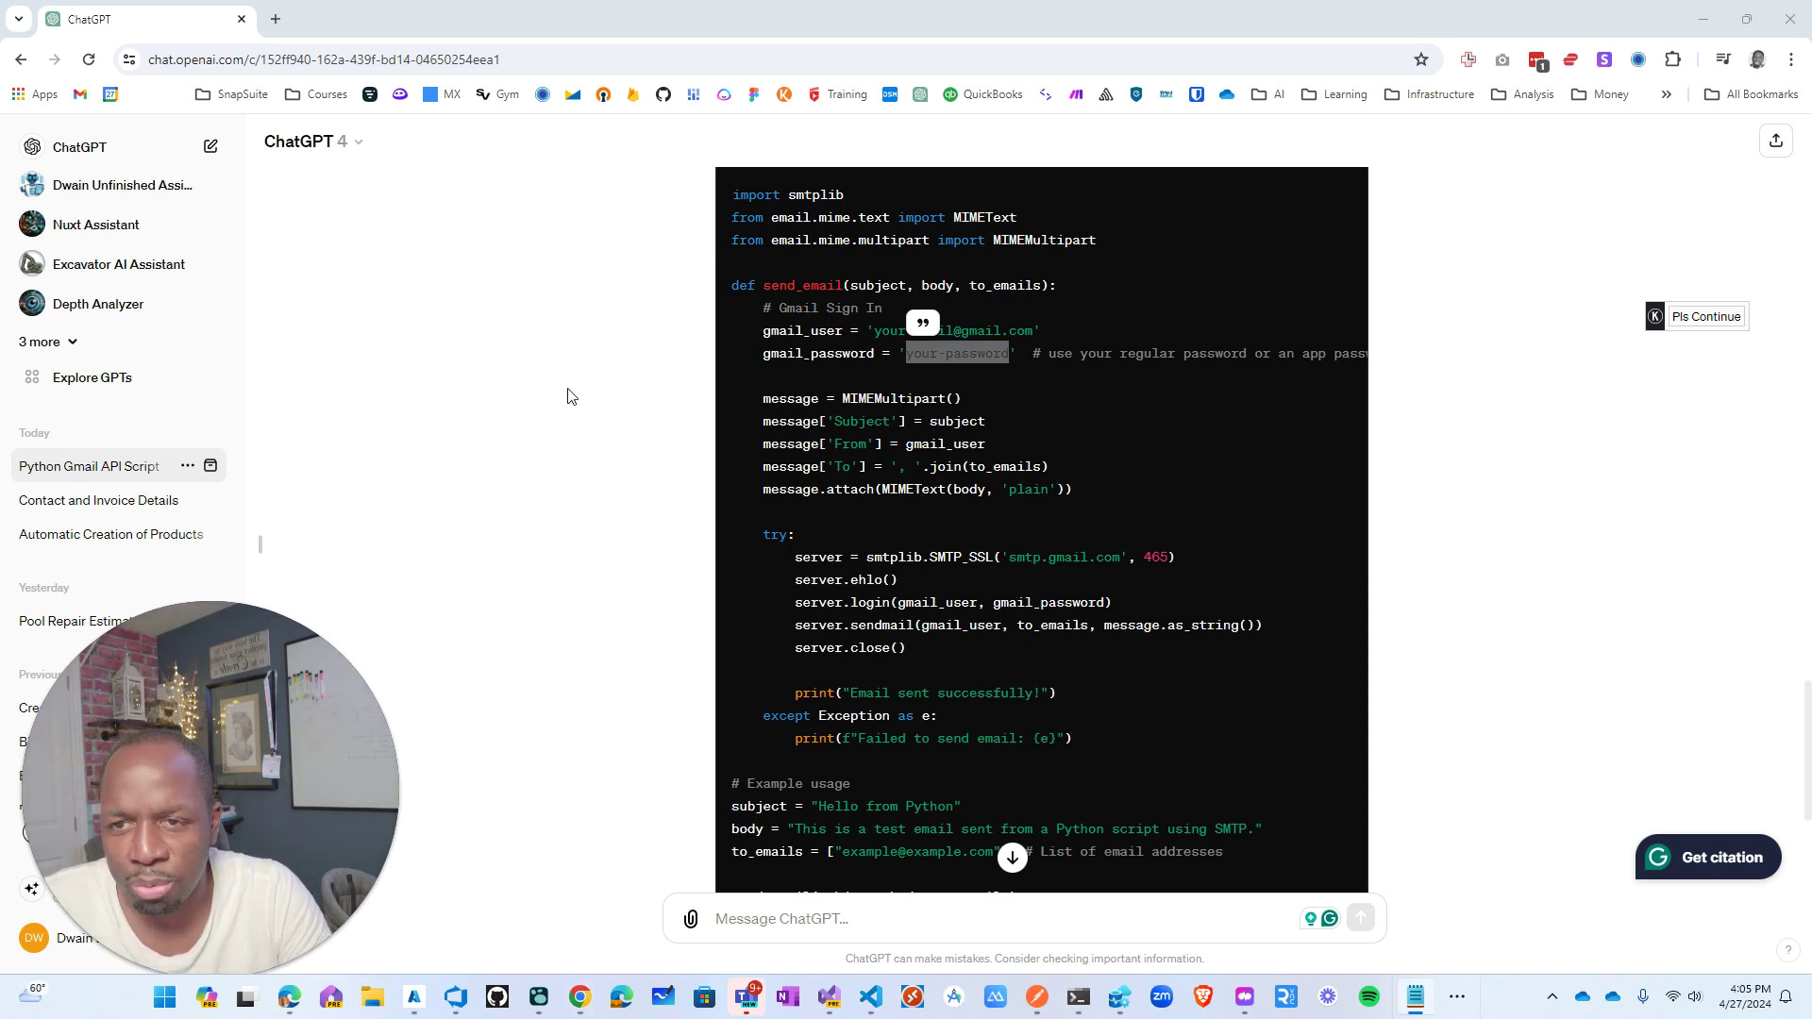
{"action": "scroll", "coordinate": [613, 393], "scroll_direction": "up", "scroll_amount": 7}
{"action": "left_click_drag", "start_coordinate": [1081, 444], "coordinate": [770, 440]}
{"action": "key", "text": "ctrl+c"}
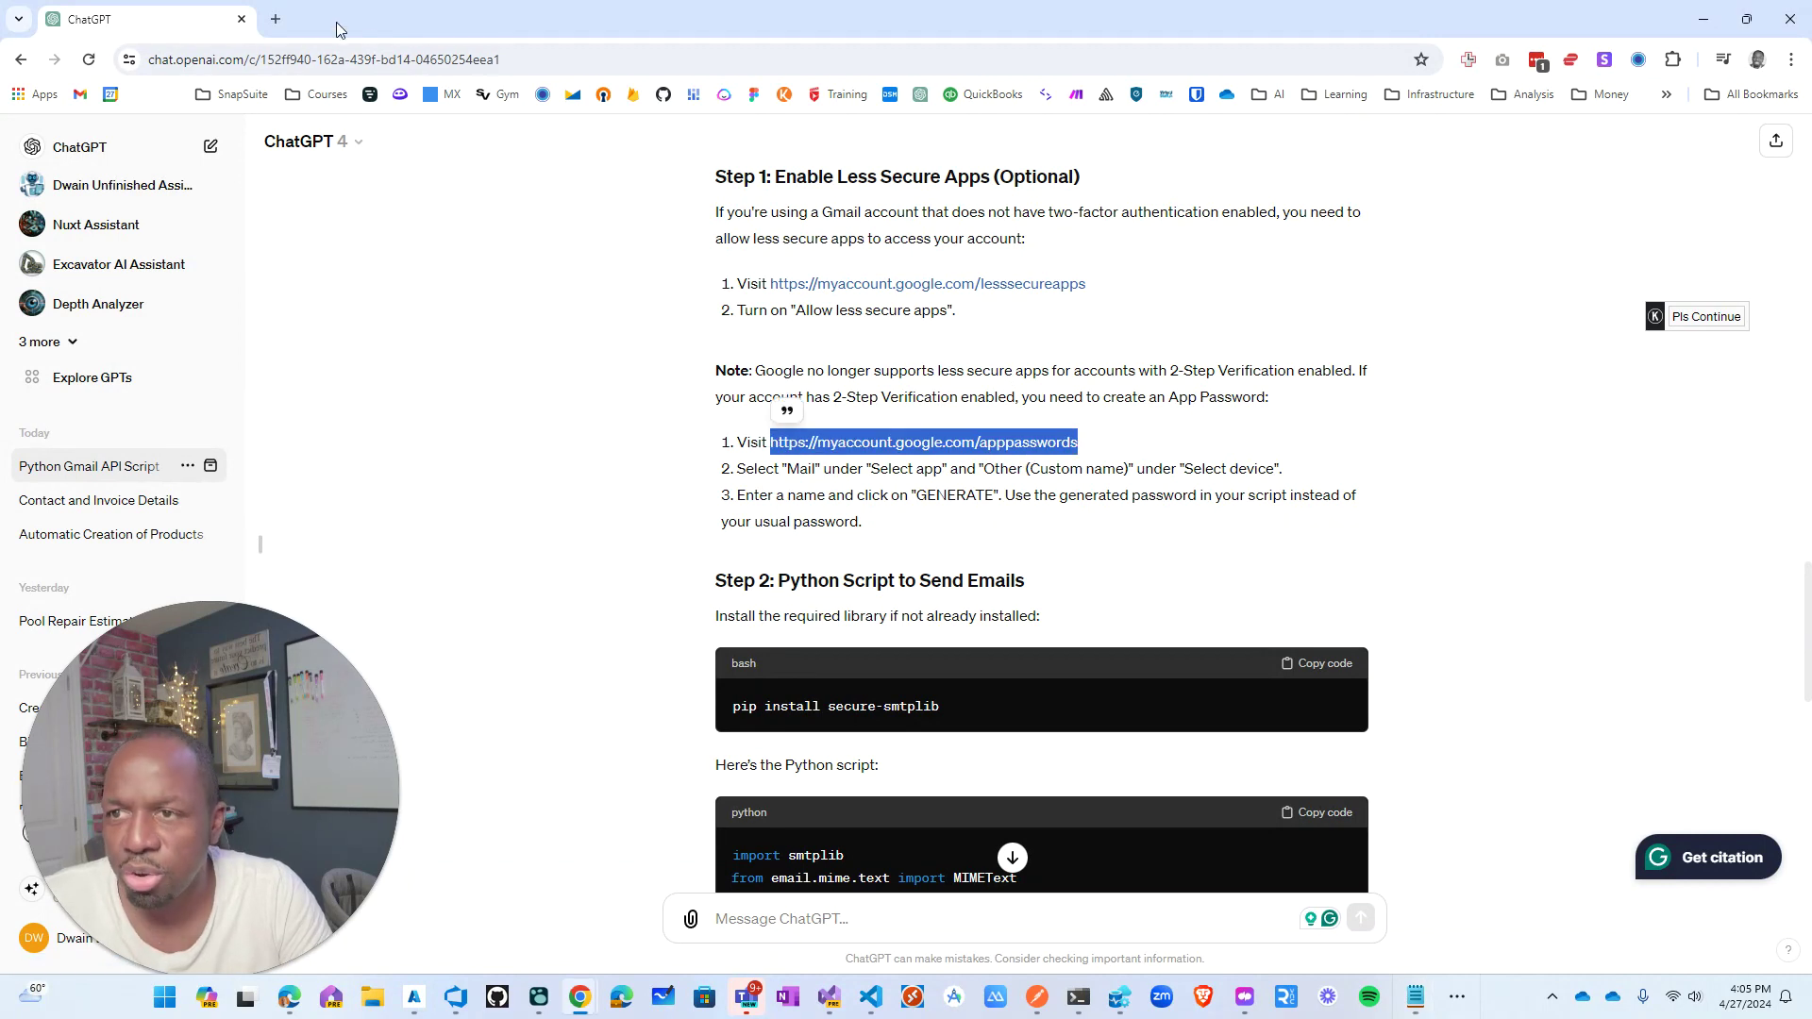
{"action": "left_click", "coordinate": [281, 19]}
{"action": "key", "text": "ctrl+v"}
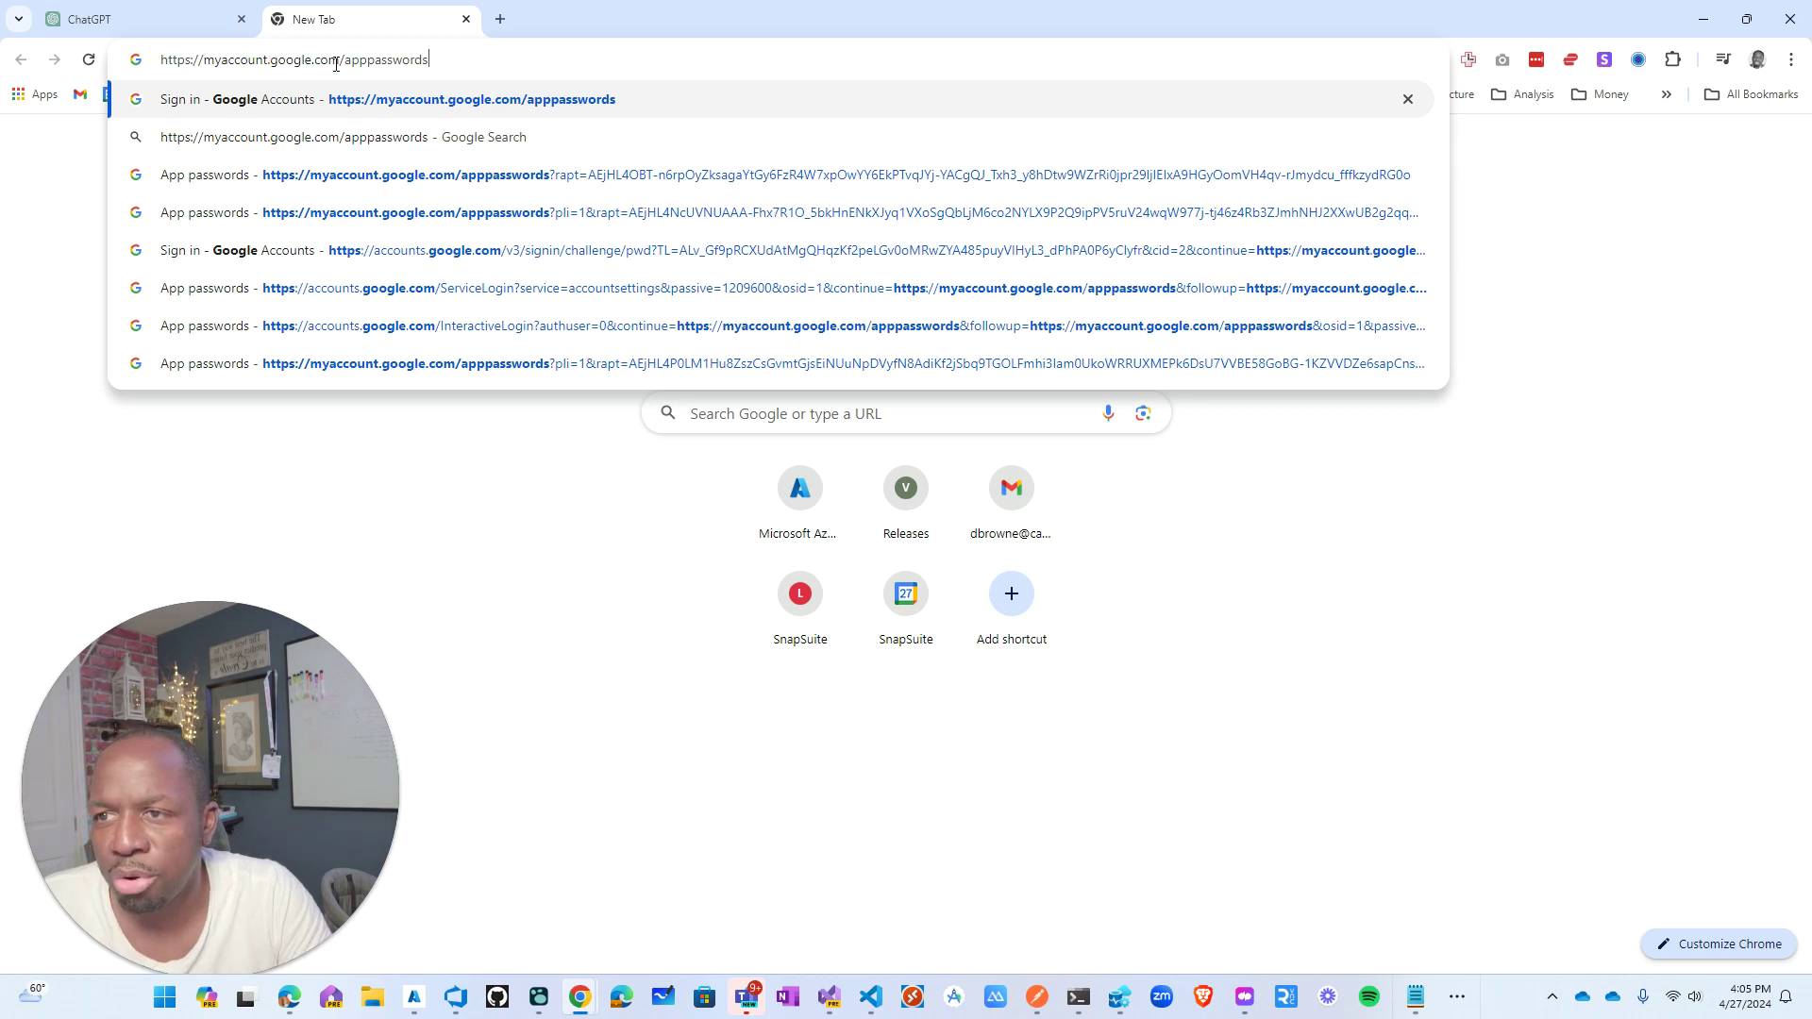
{"action": "left_click_drag", "start_coordinate": [346, 60], "coordinate": [367, 61]}
{"action": "left_click", "coordinate": [439, 60]}
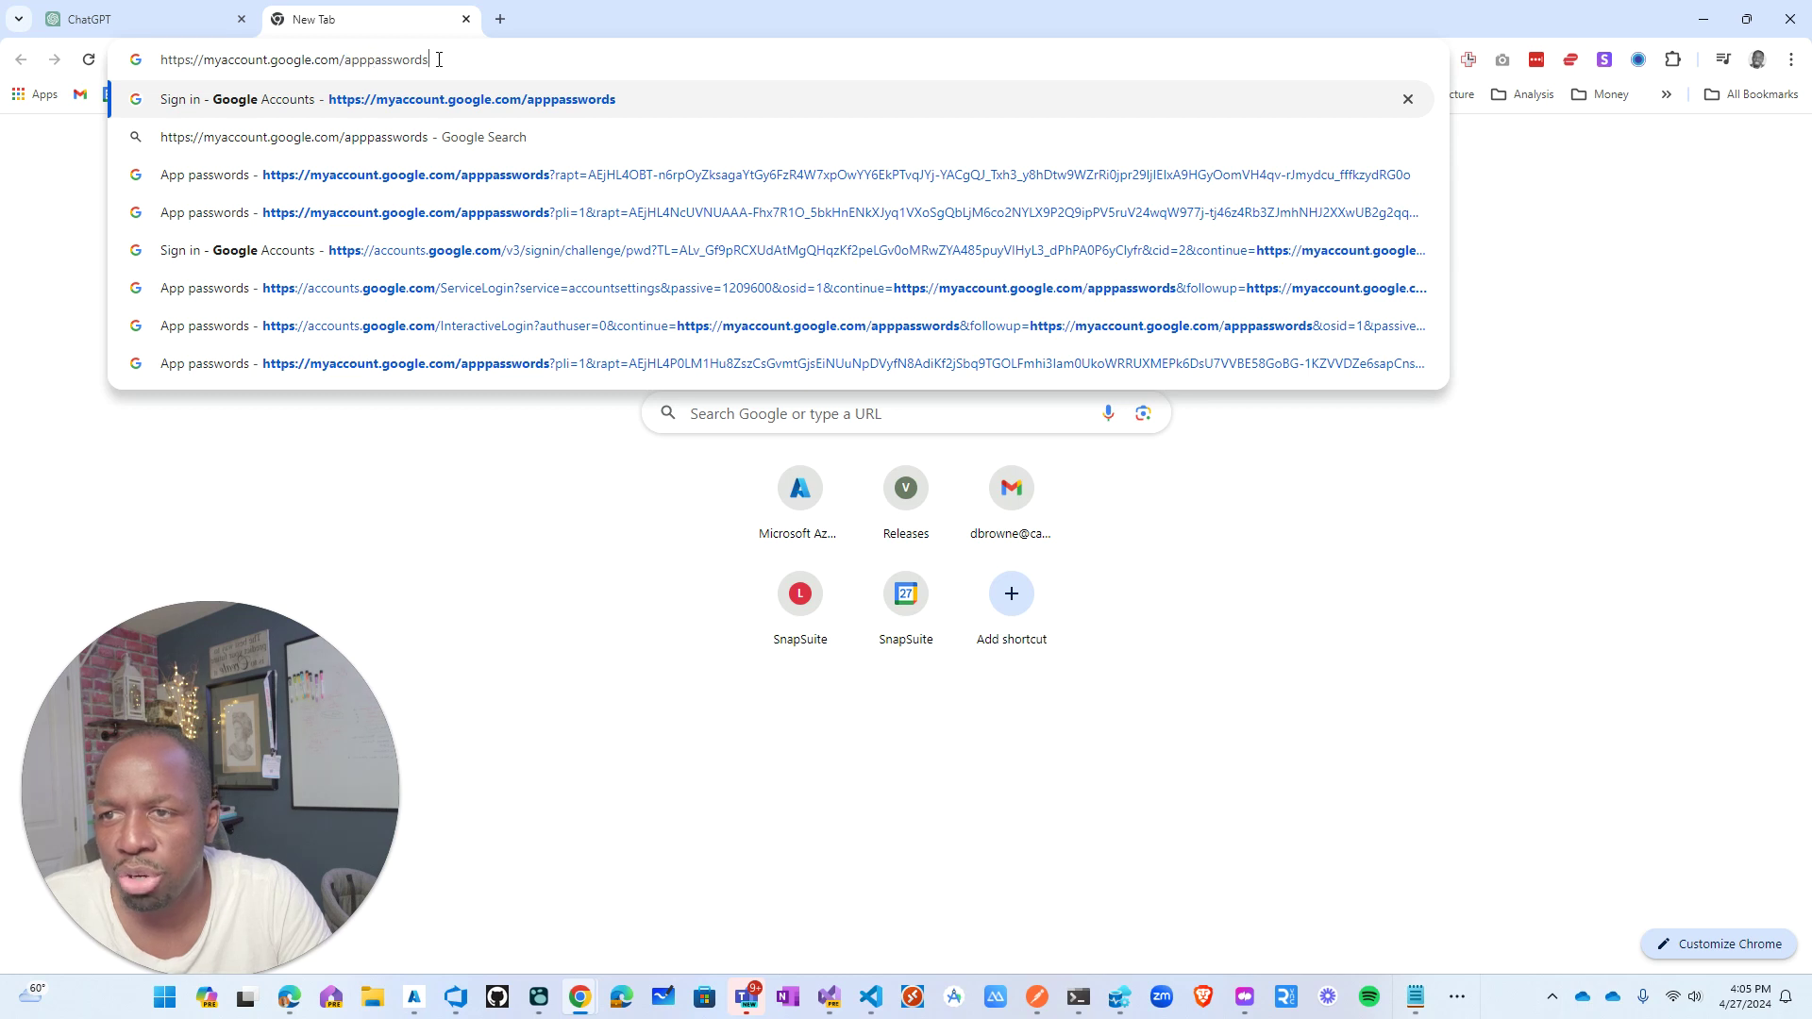
{"action": "key", "text": "Return"}
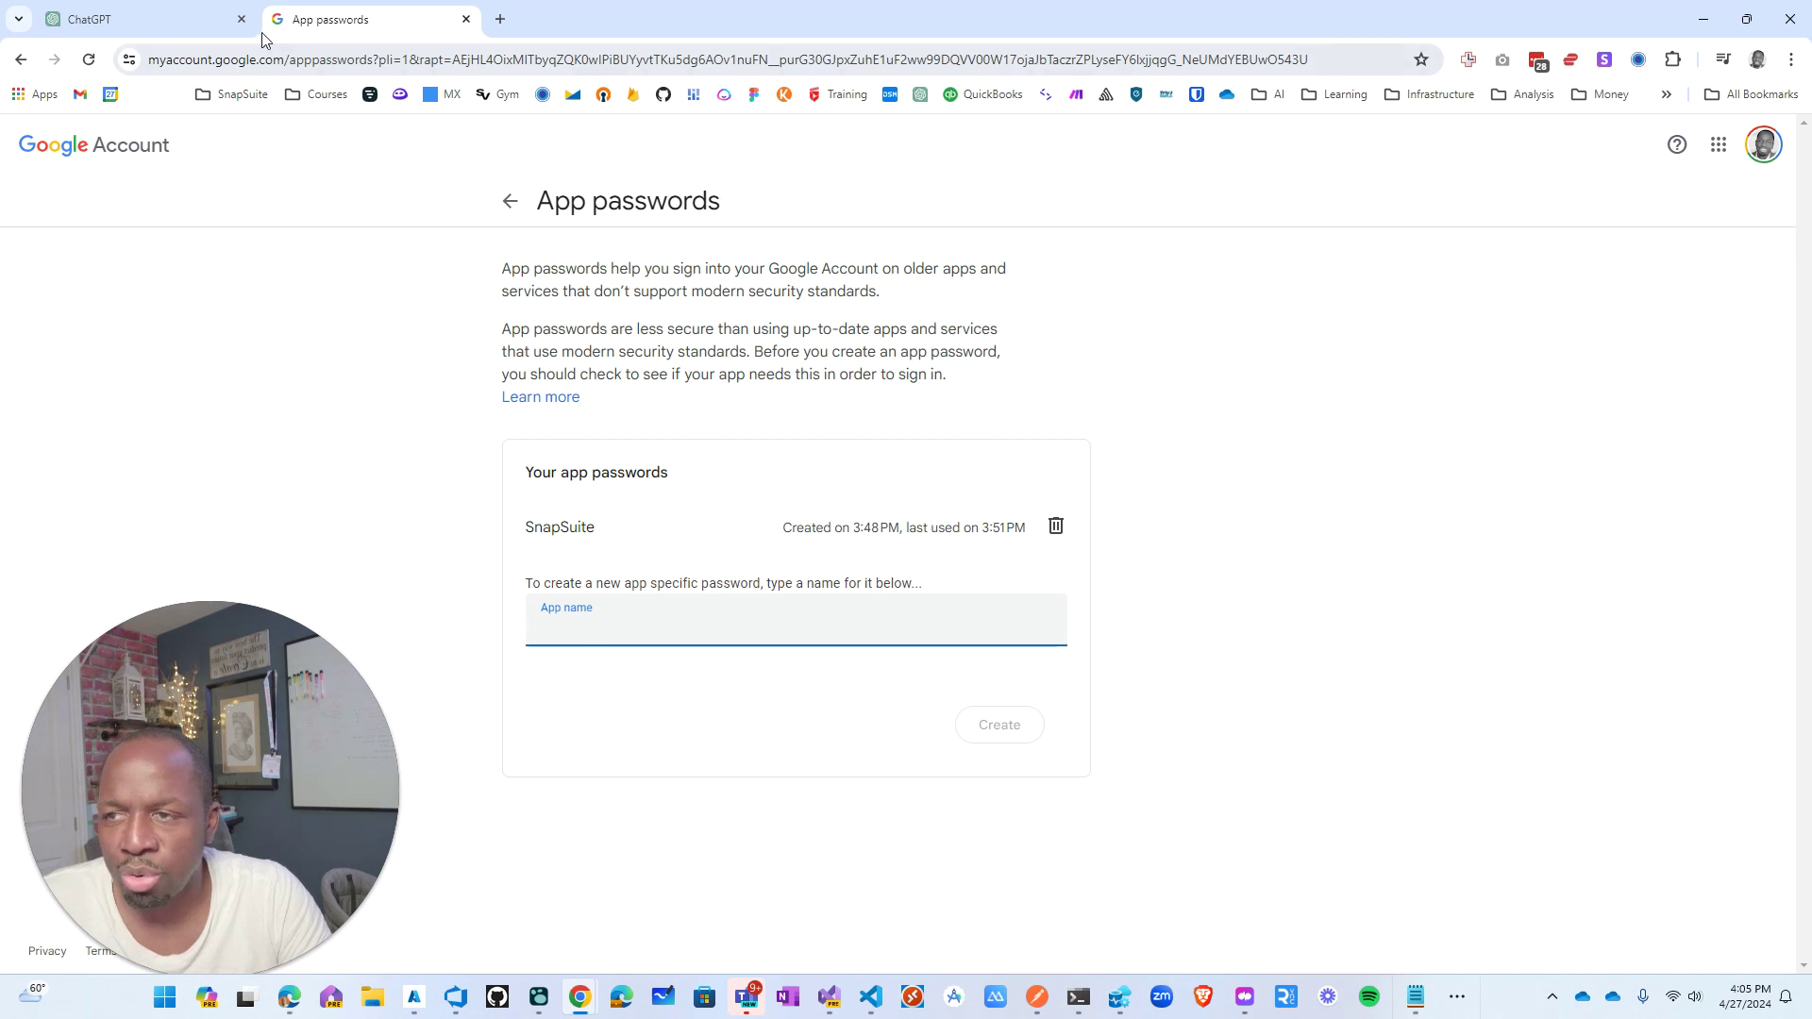
Step: Check the script's credential lines in ChatGPT, and create a Google app password named PythoneTest
{"action": "left_click", "coordinate": [183, 28]}
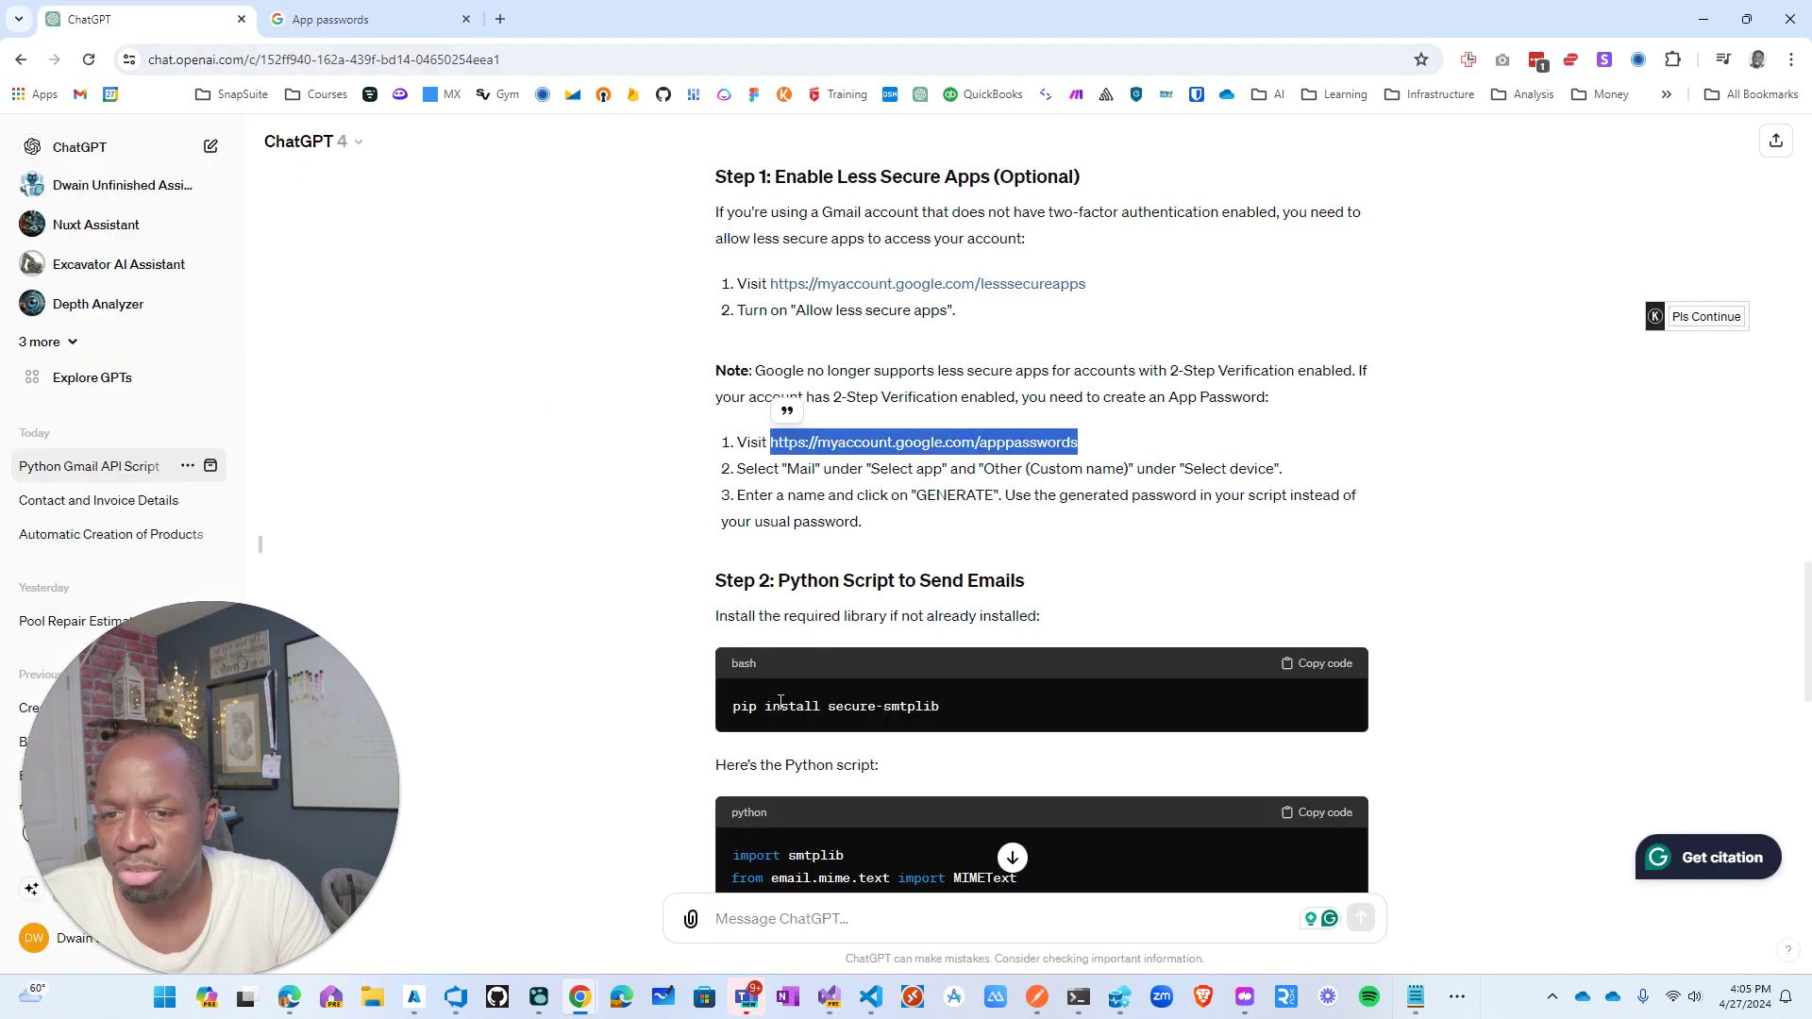
{"action": "scroll", "coordinate": [821, 655], "scroll_direction": "down", "scroll_amount": 10}
{"action": "scroll", "coordinate": [869, 385], "scroll_direction": "up", "scroll_amount": 3}
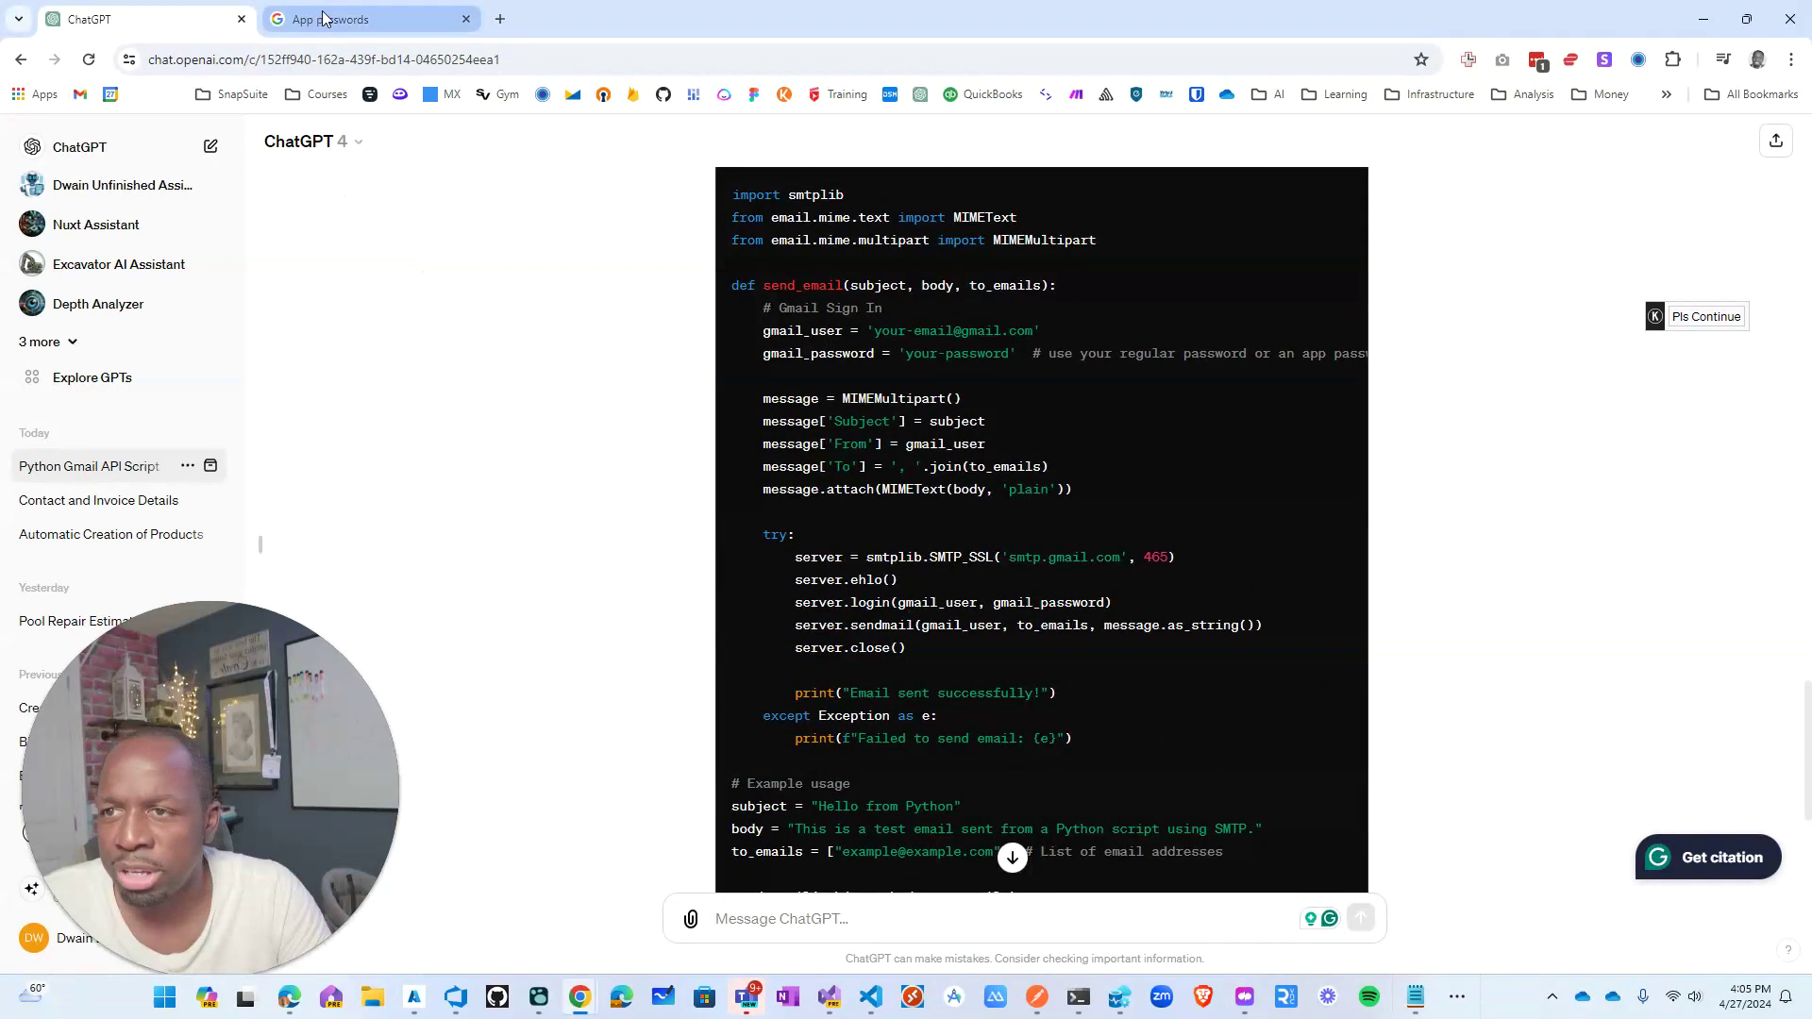
{"action": "left_click", "coordinate": [329, 19]}
{"action": "type", "text": "PythoneTest"}
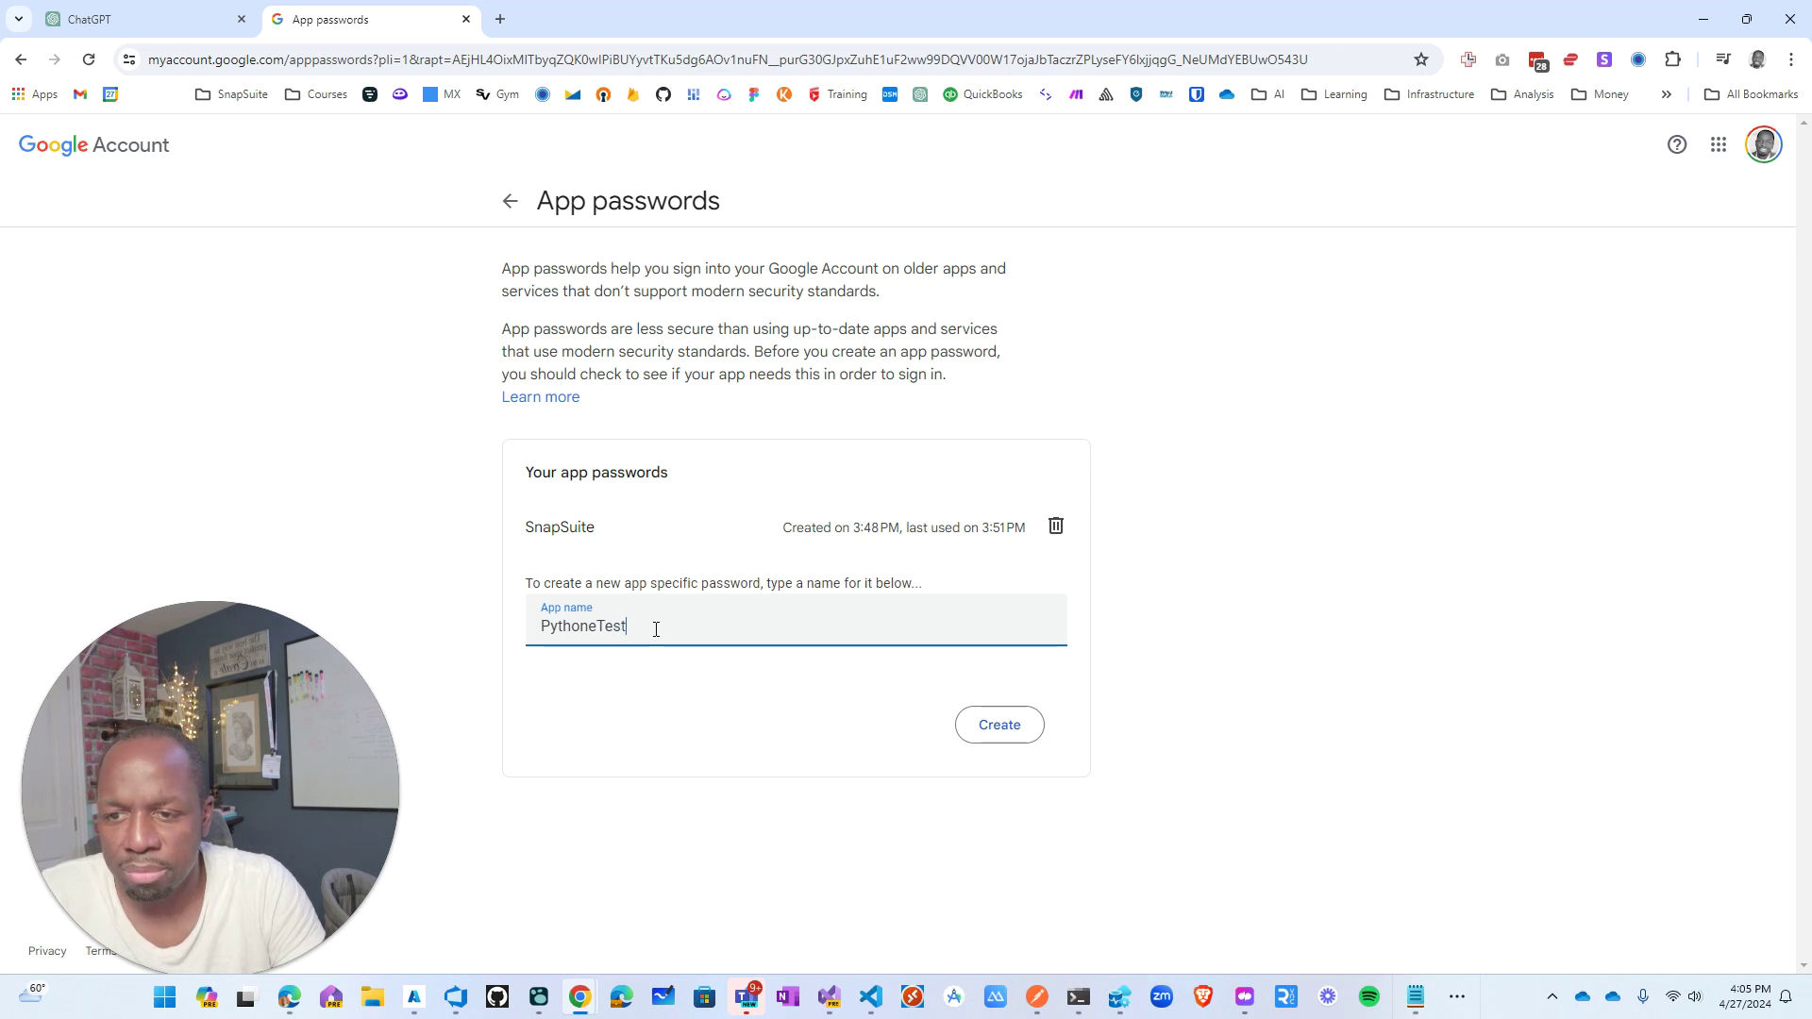
{"action": "left_click", "coordinate": [1010, 724]}
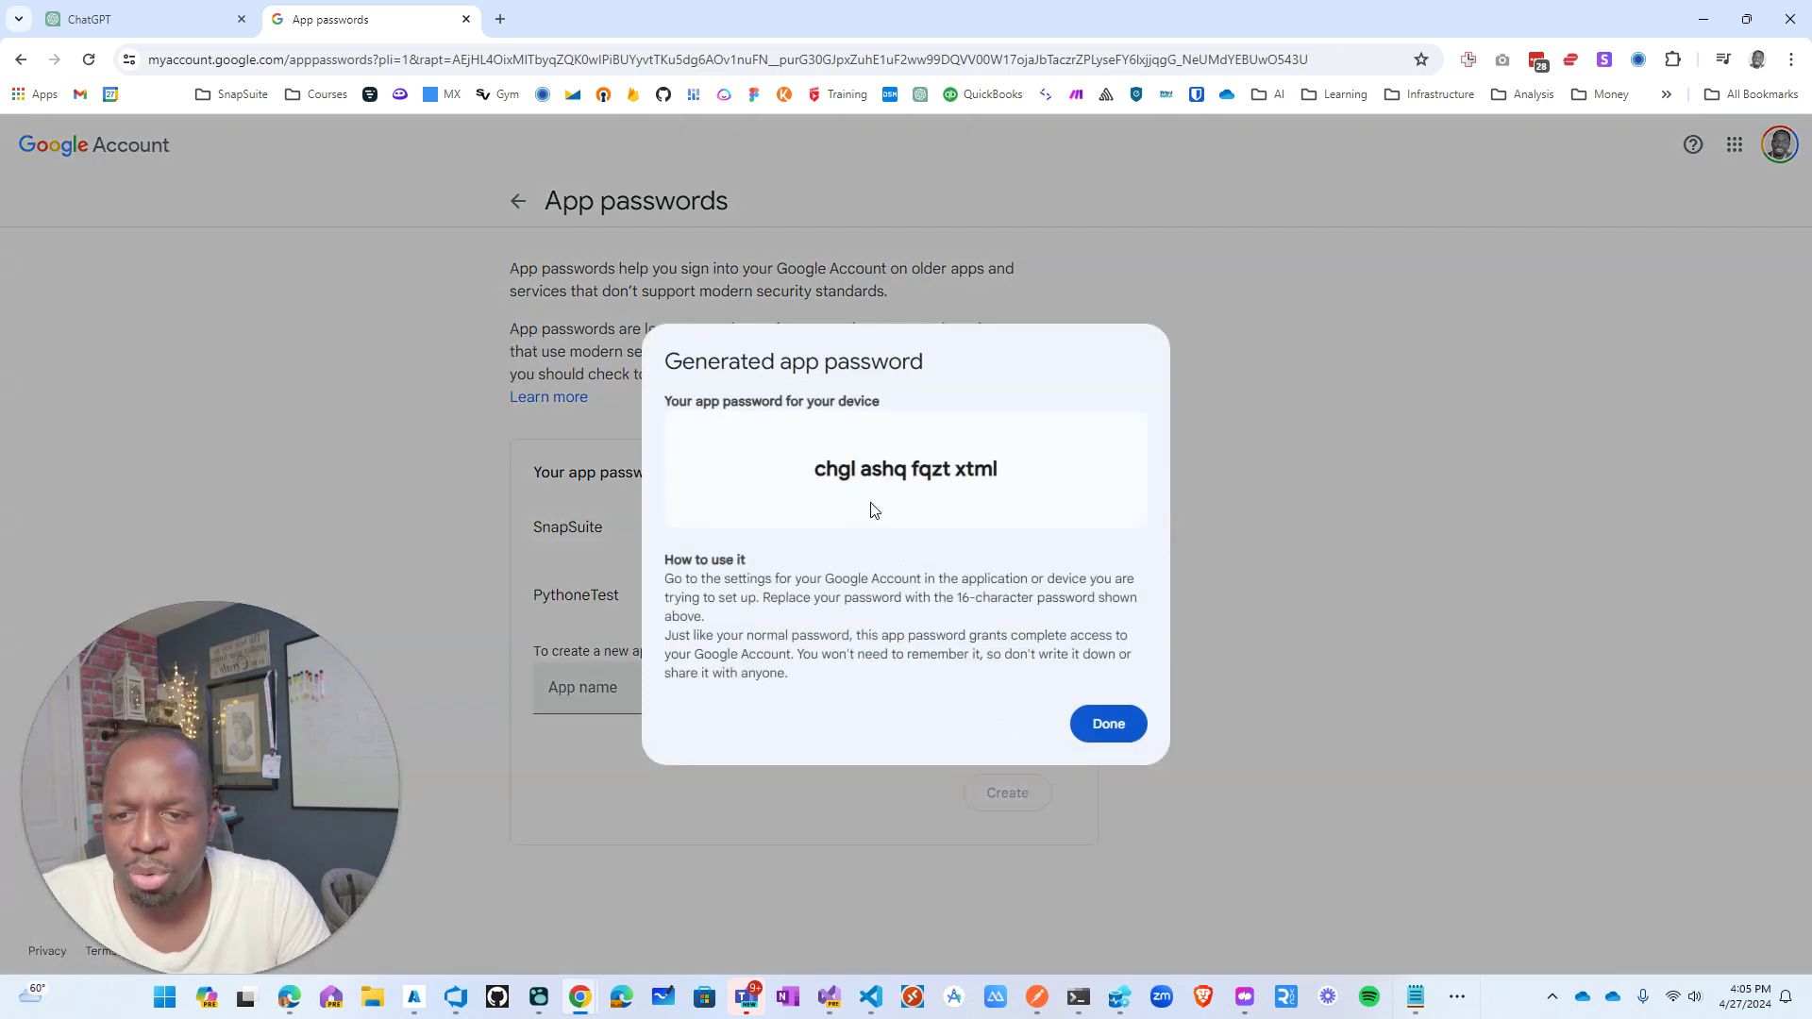
Step: Copy the generated app password into a blank Notepad note and remove the spaces between its character groups
{"action": "left_click_drag", "start_coordinate": [994, 469], "coordinate": [753, 476]}
{"action": "key", "text": "ctrl+c"}
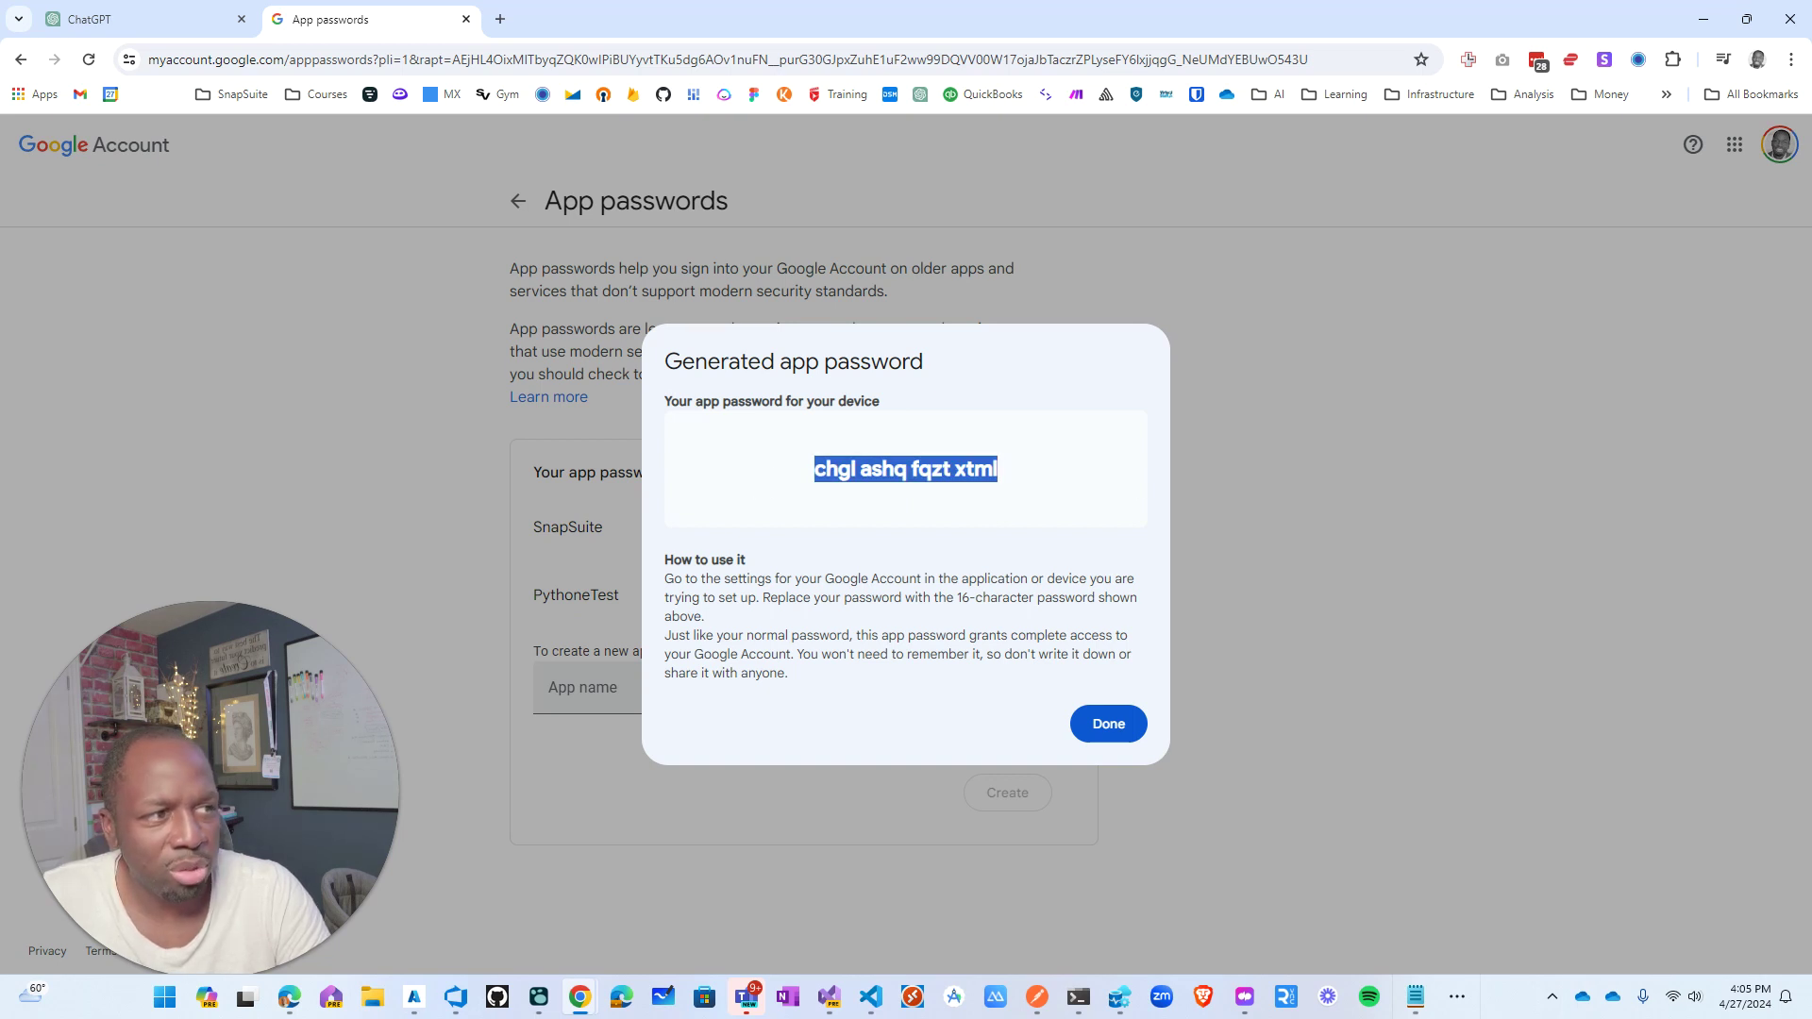
{"action": "key", "text": "alt+Tab"}
{"action": "key", "text": "ctrl+v"}
{"action": "key", "text": "BackSpace"}
{"action": "key", "text": "BackSpace"}
{"action": "left_click", "coordinate": [756, 291]}
{"action": "key", "text": "BackSpace"}
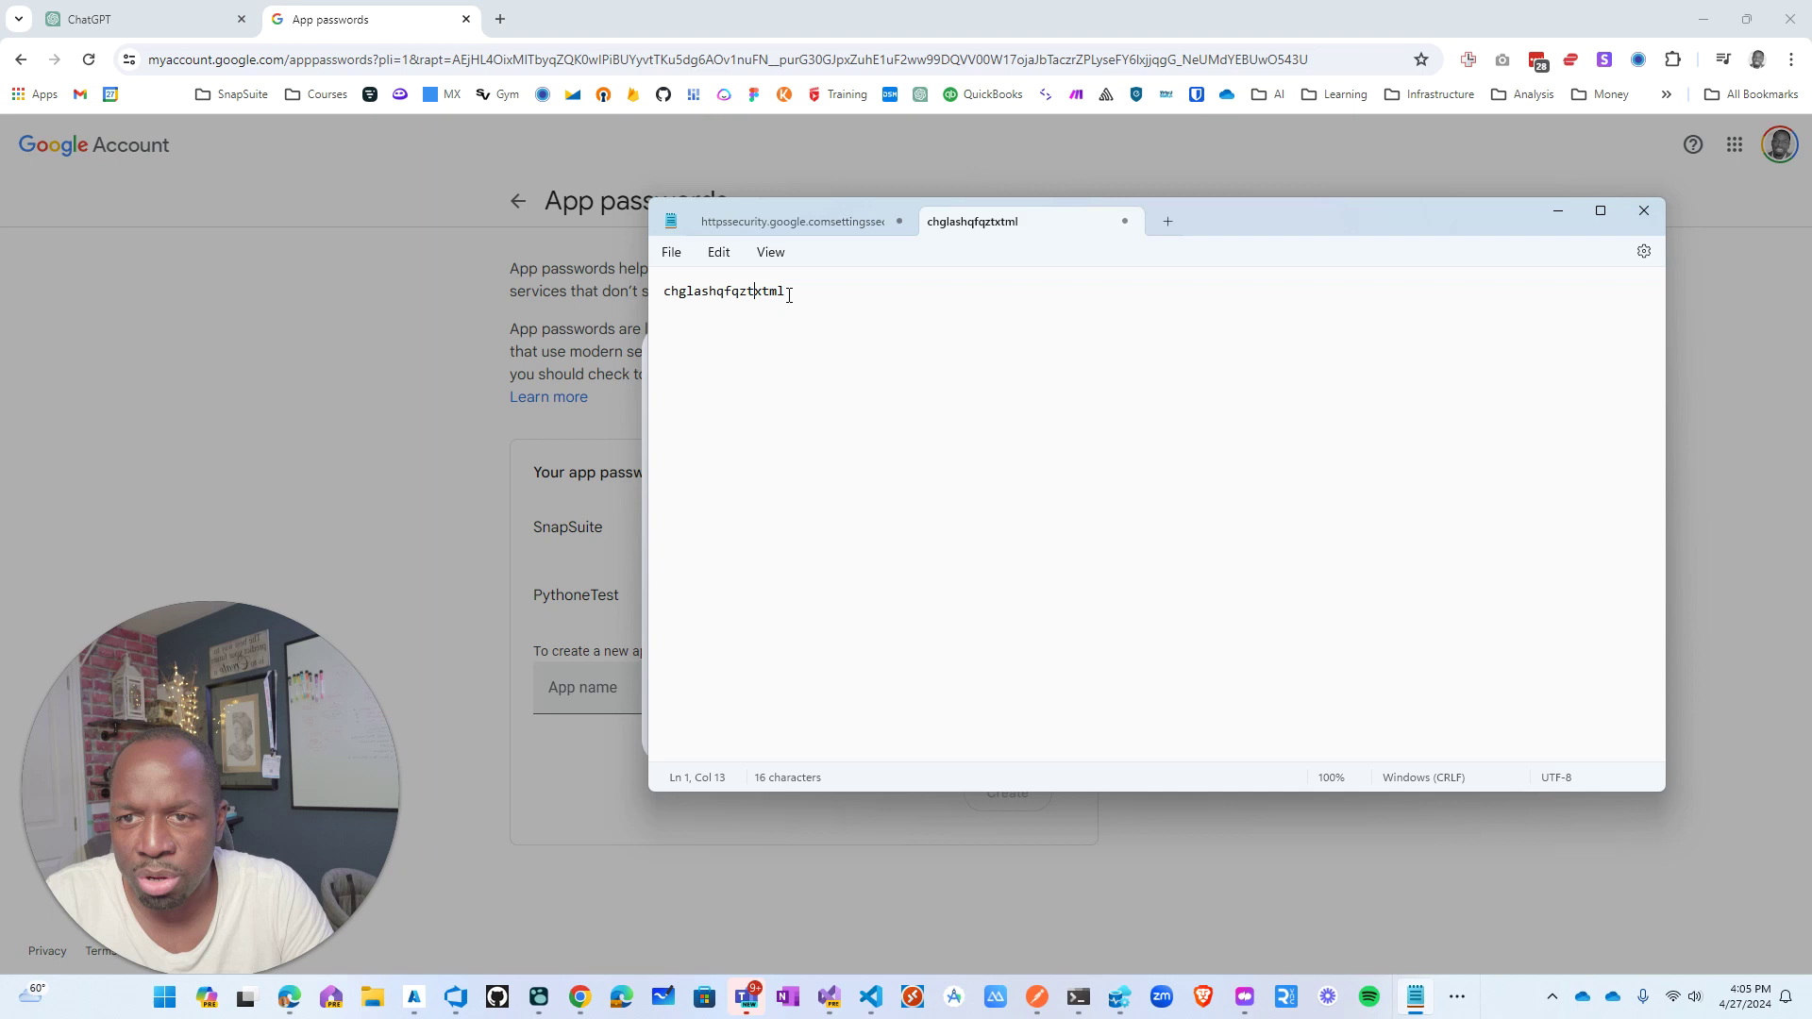
Step: Select the cleaned app password in Notepad, and locate the credential placeholders in the ChatGPT script
{"action": "left_click_drag", "start_coordinate": [791, 298], "coordinate": [649, 302]}
{"action": "left_click", "coordinate": [217, 18]}
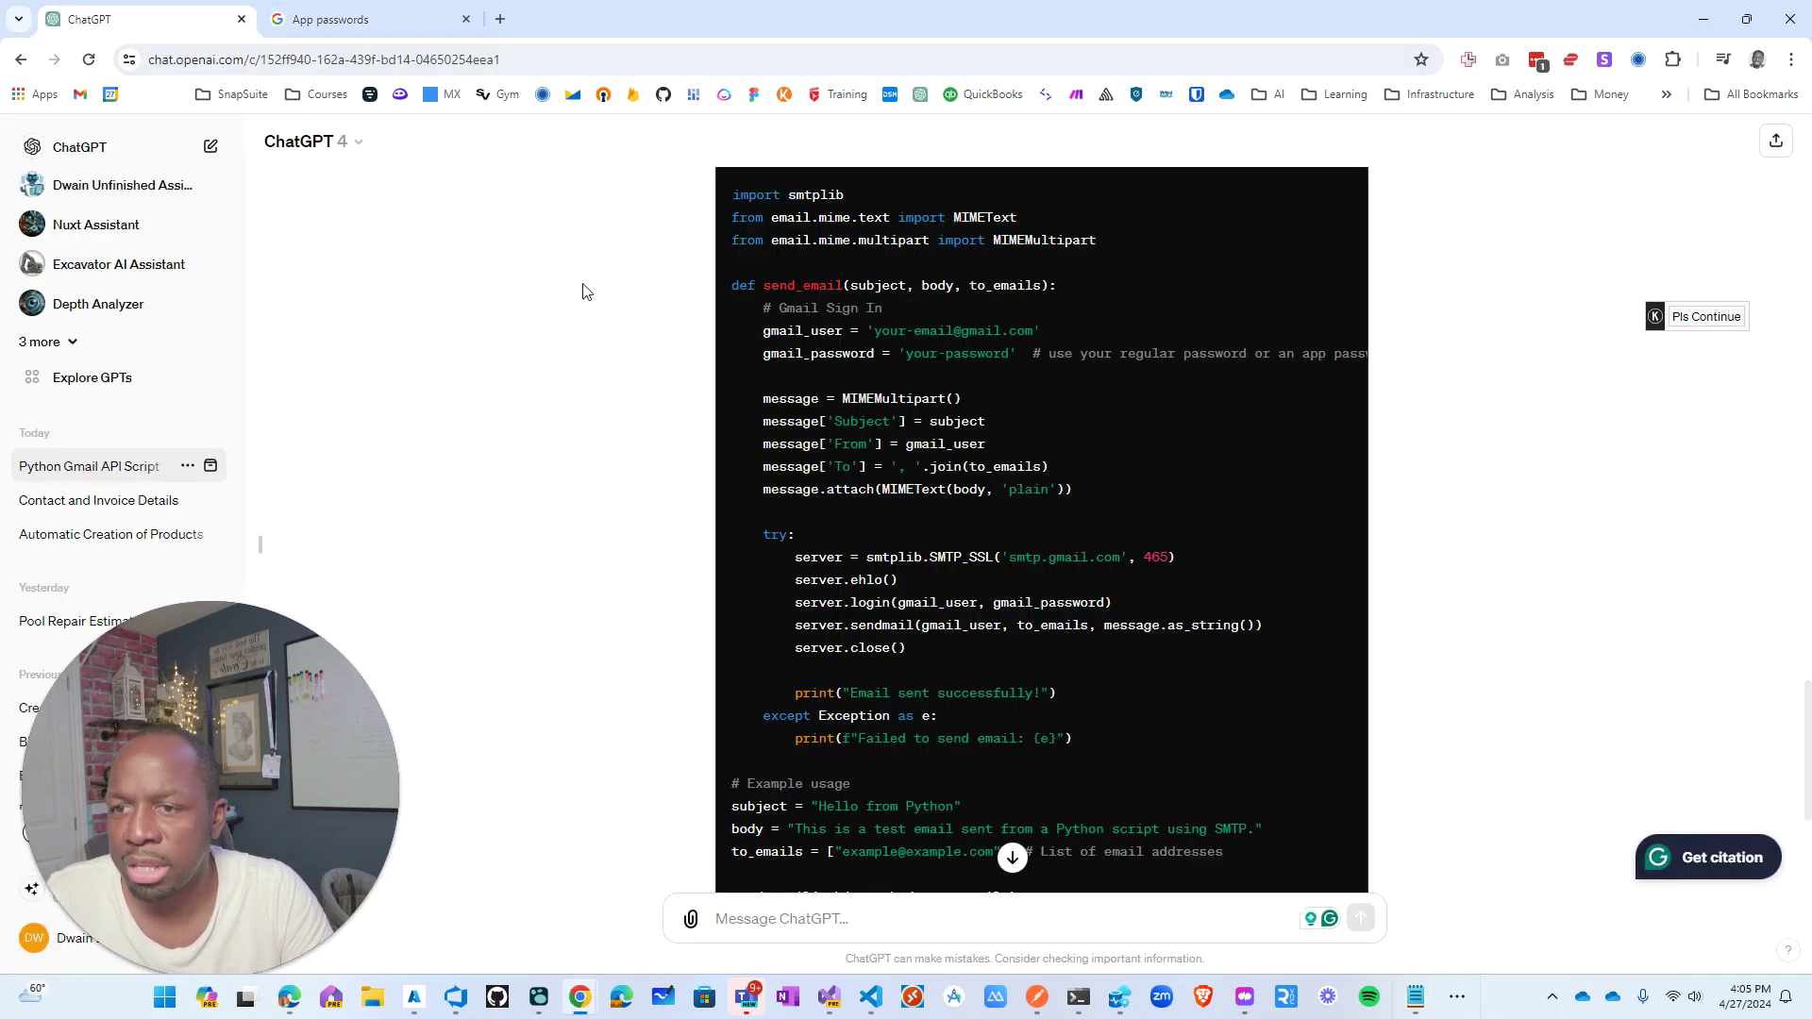
{"action": "left_click_drag", "start_coordinate": [906, 358], "coordinate": [875, 330]}
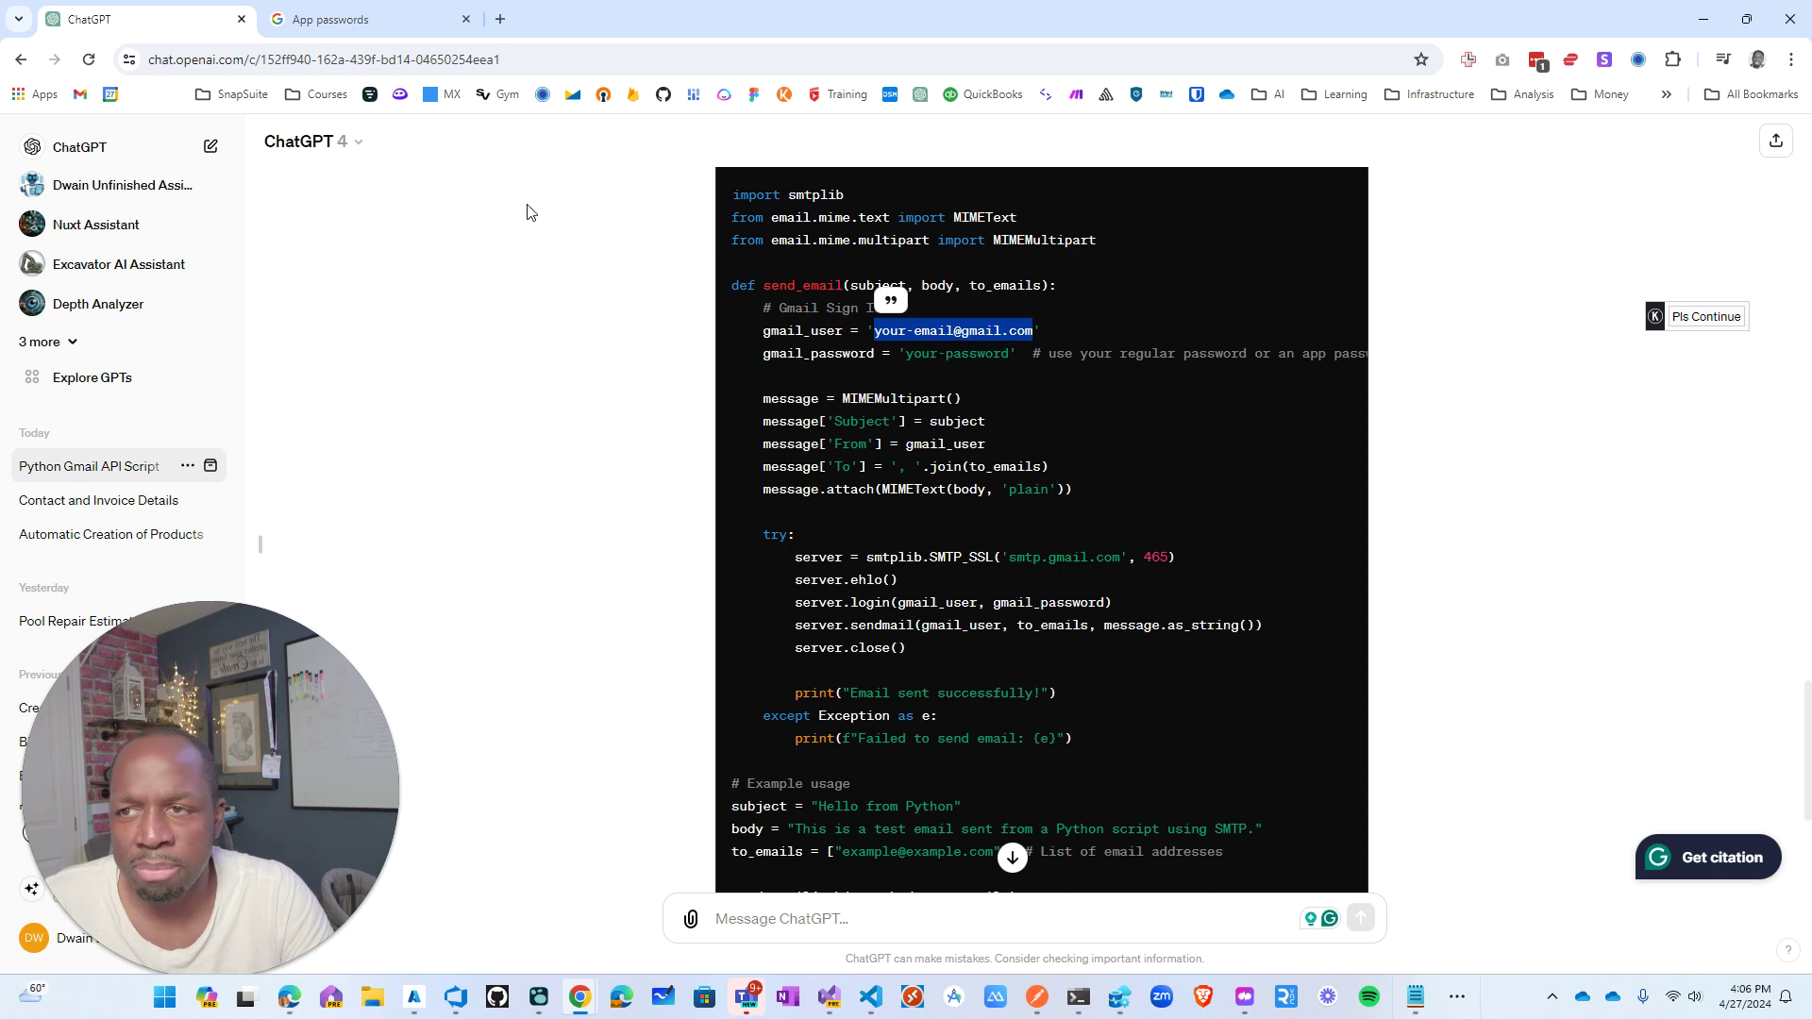
Step: Dismiss the generated password dialog on the Google Account page and delete the PythoneTest app password
{"action": "left_click", "coordinate": [386, 28]}
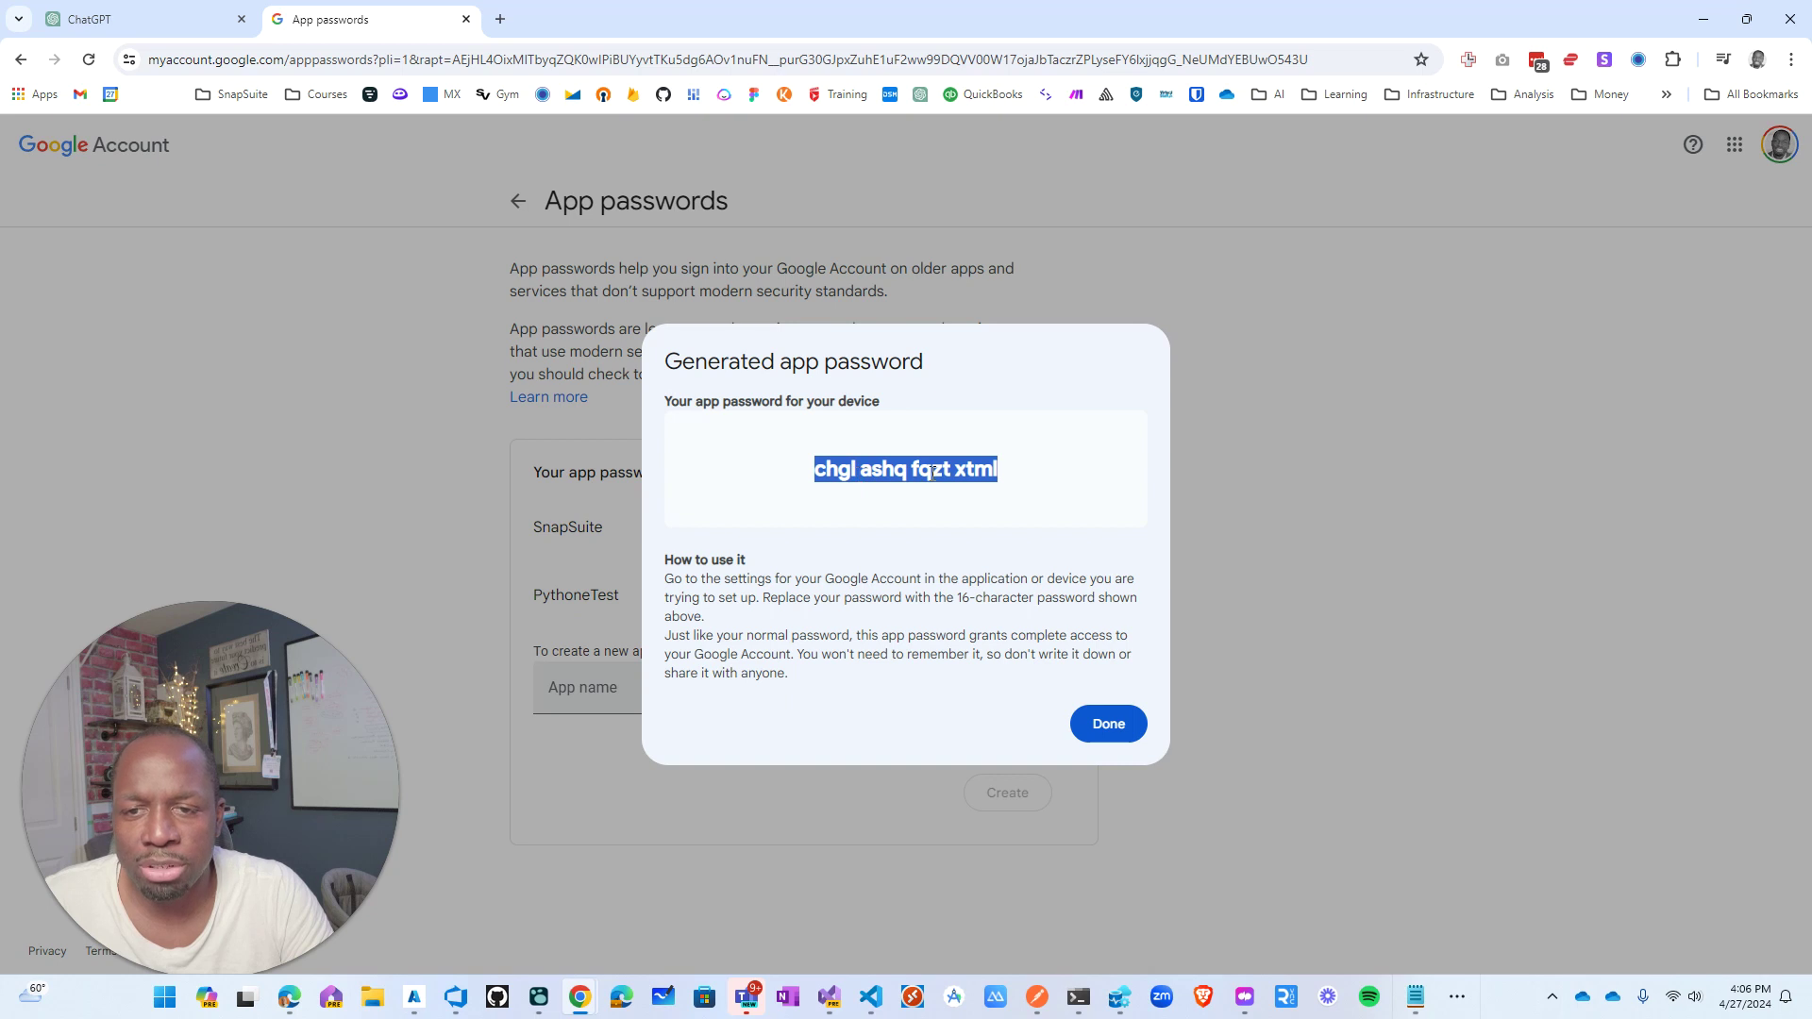
{"action": "left_click", "coordinate": [1108, 723]}
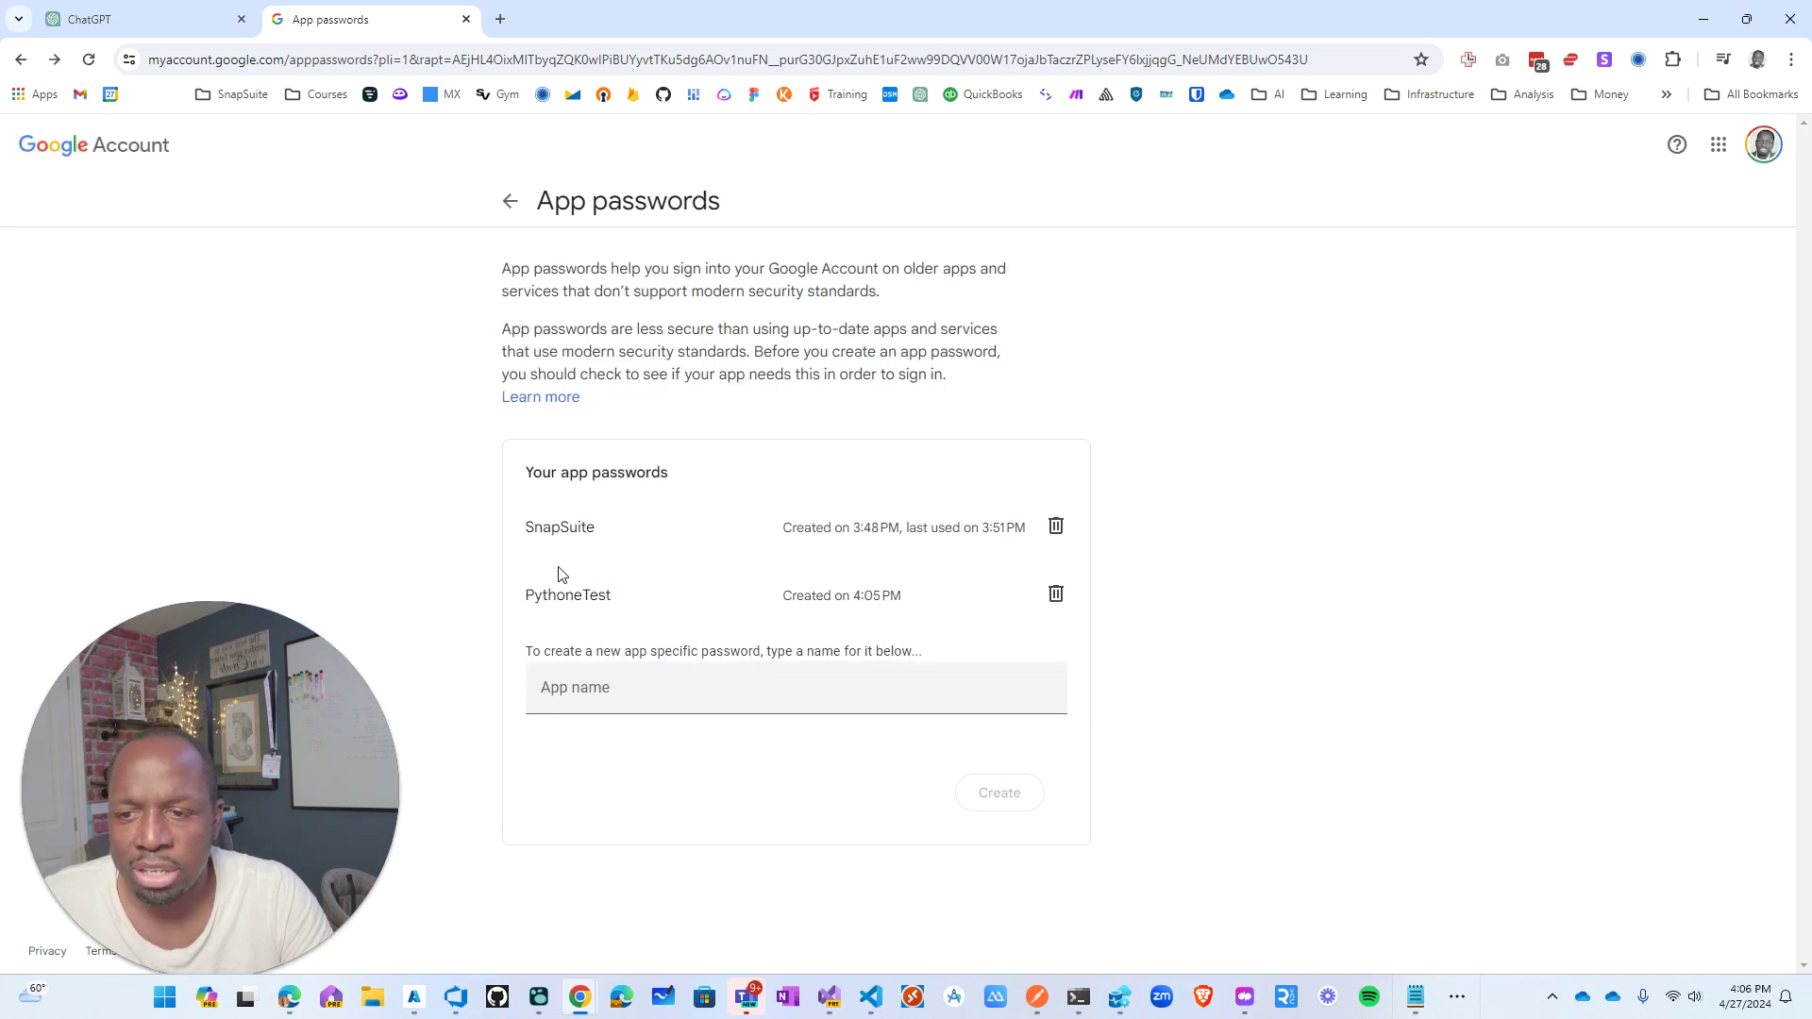
{"action": "left_click_drag", "start_coordinate": [507, 601], "coordinate": [642, 598]}
{"action": "left_click", "coordinate": [993, 595]}
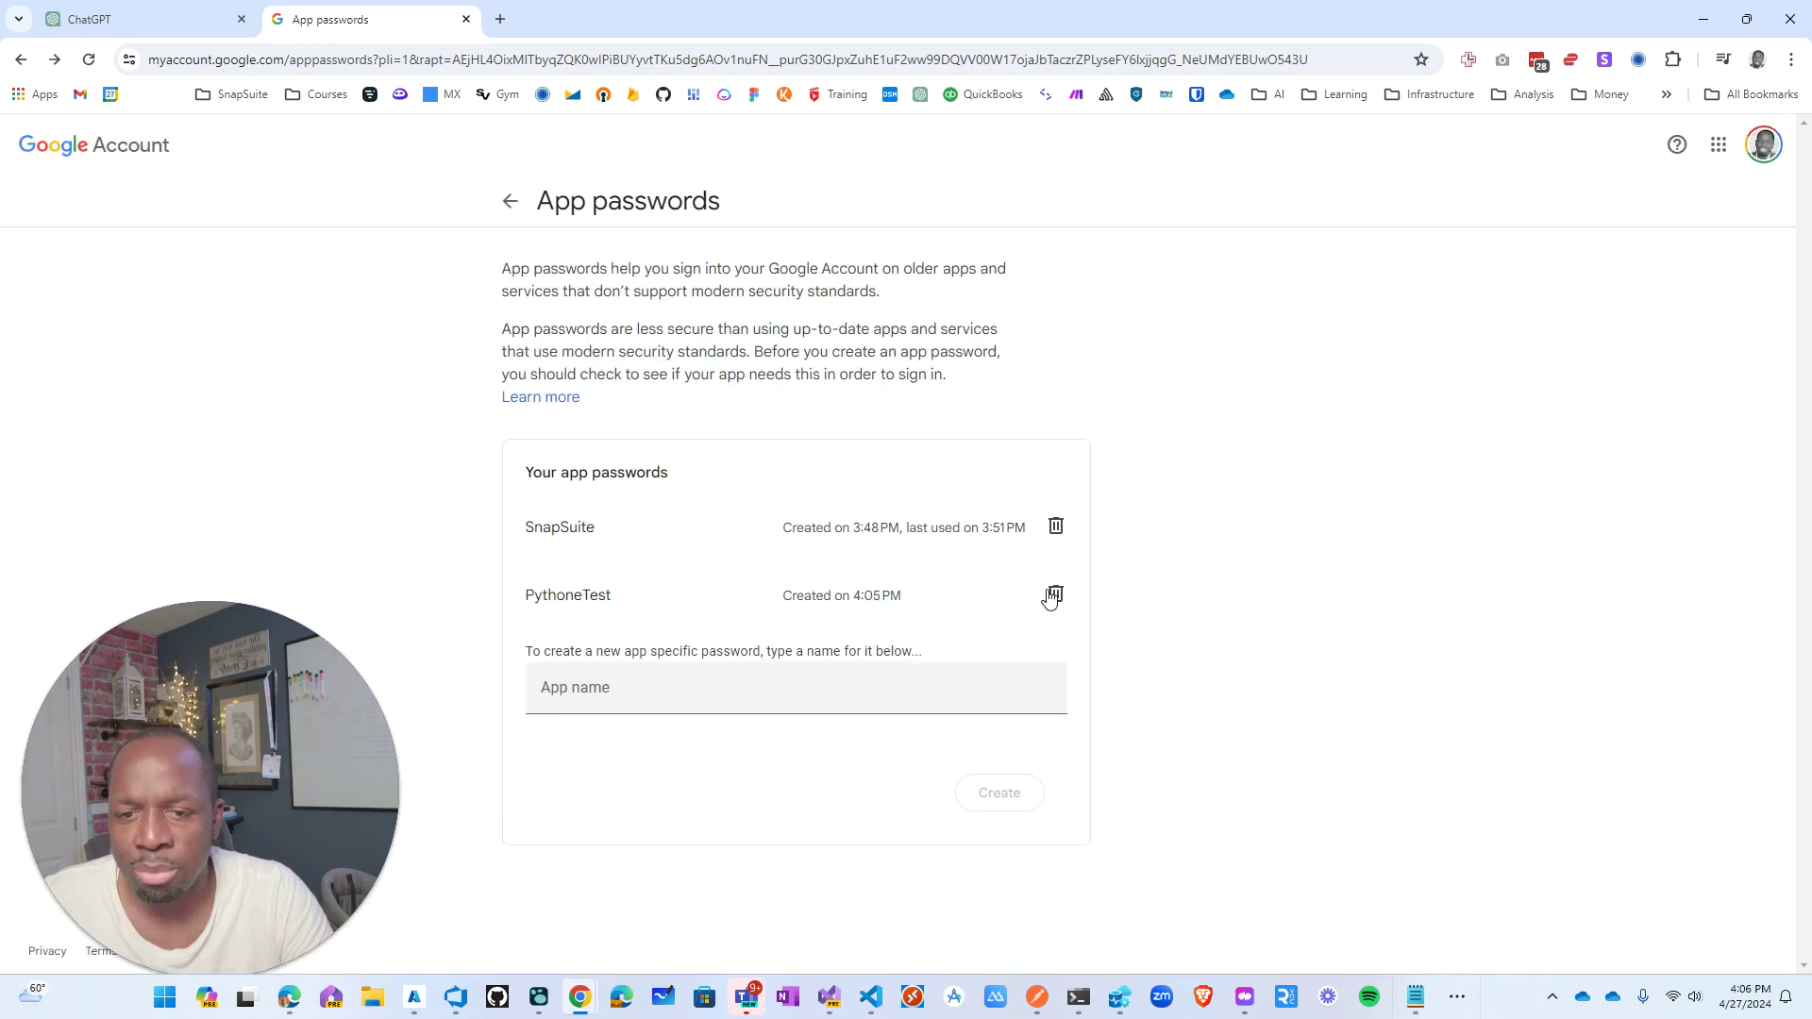
{"action": "left_click", "coordinate": [1056, 594]}
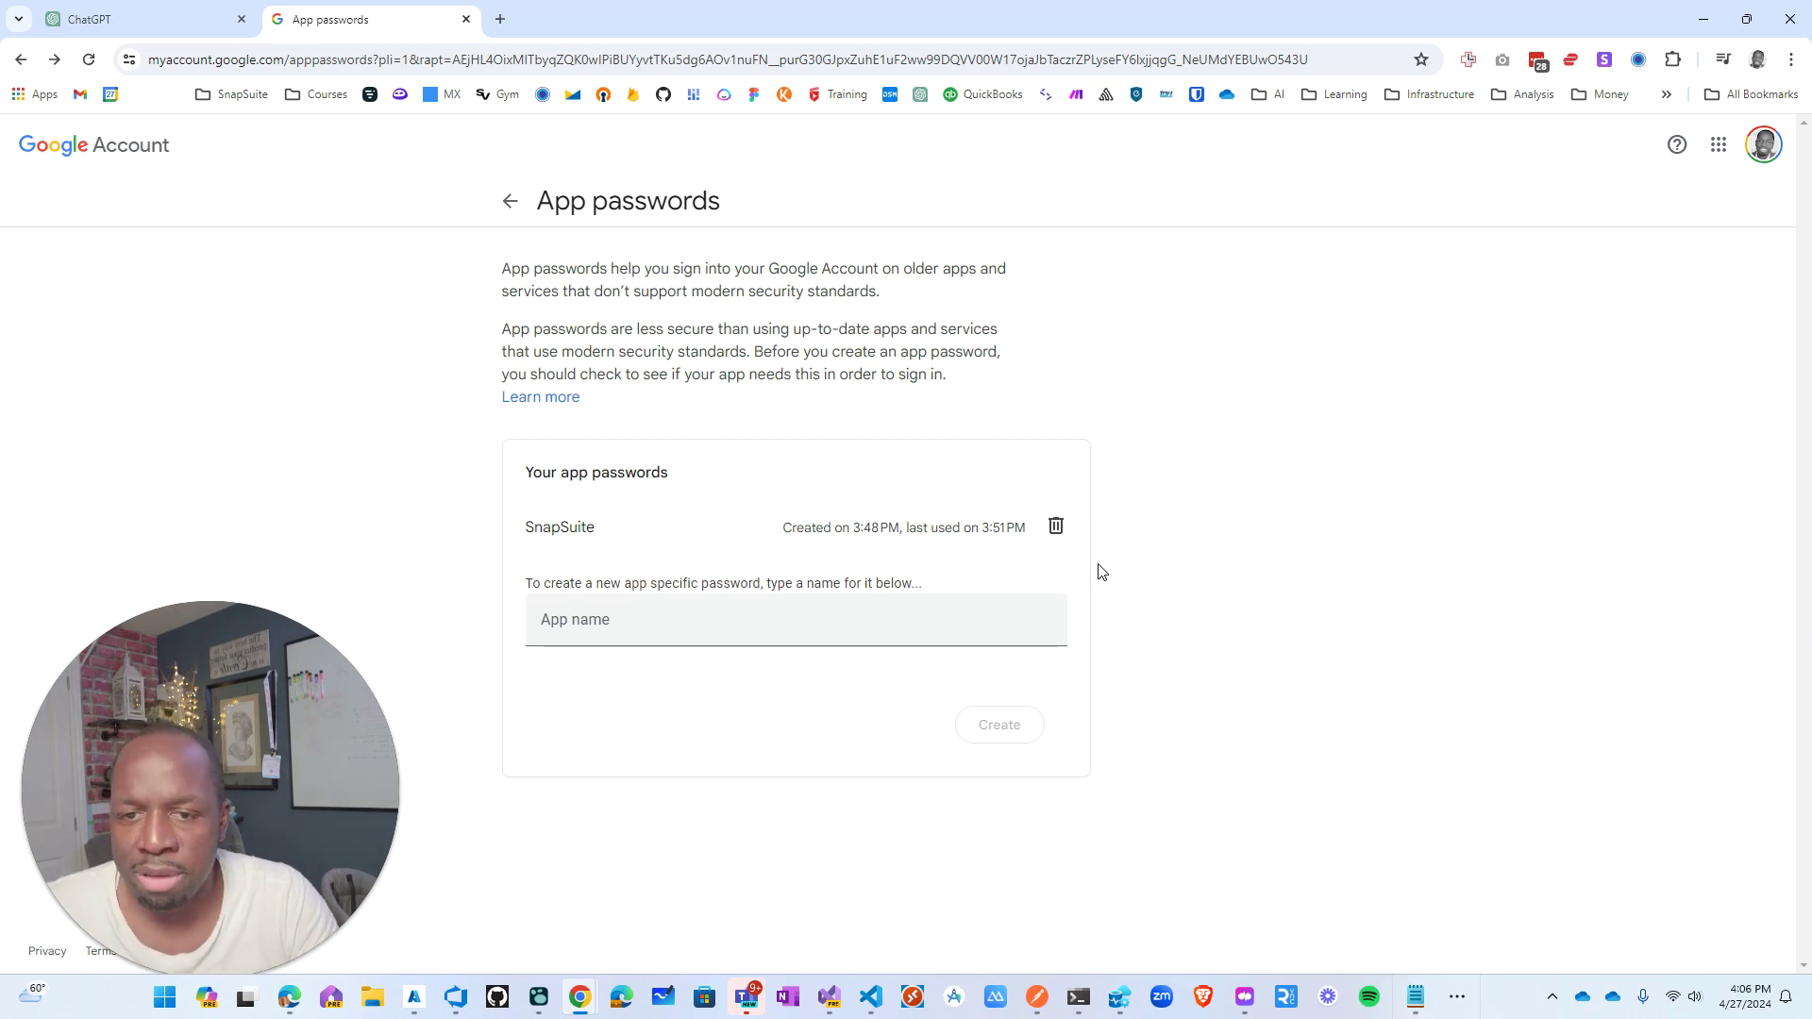
Step: Erase the app password from the Notepad note so the note is empty
{"action": "left_click", "coordinate": [167, 19]}
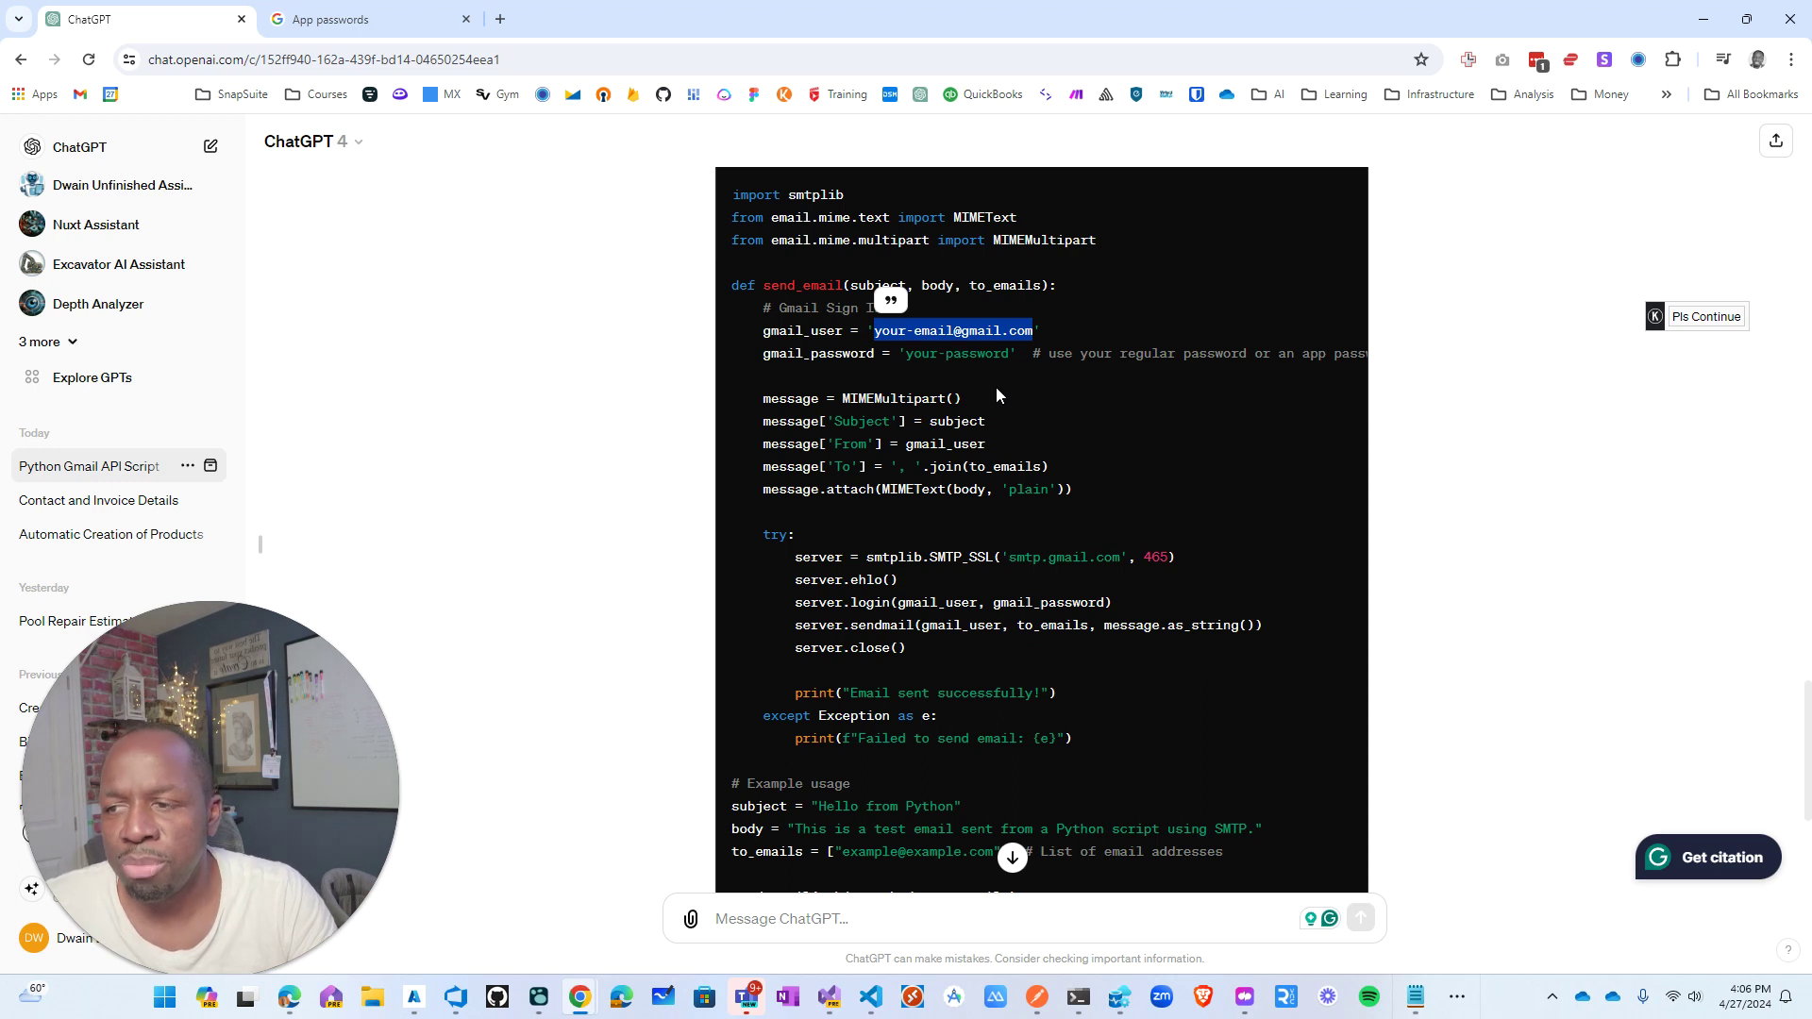
{"action": "left_click", "coordinate": [352, 30]}
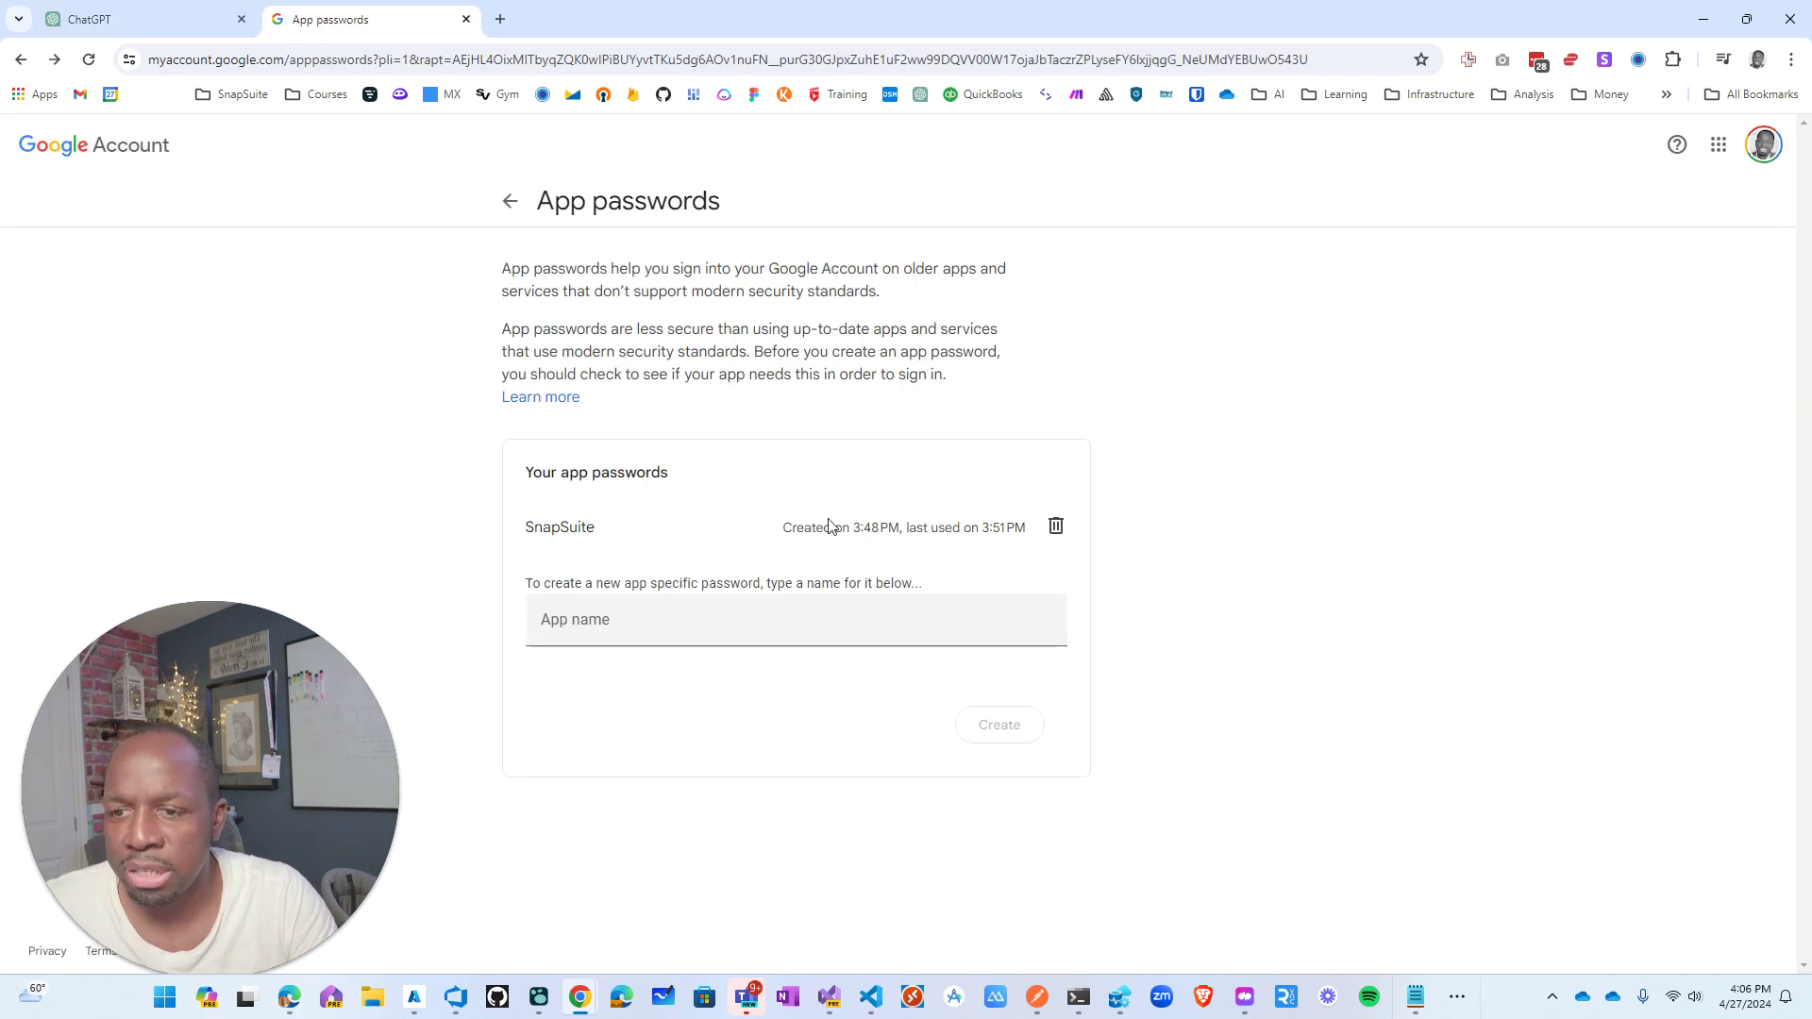
{"action": "left_click", "coordinate": [1414, 996]}
{"action": "left_click", "coordinate": [874, 308]}
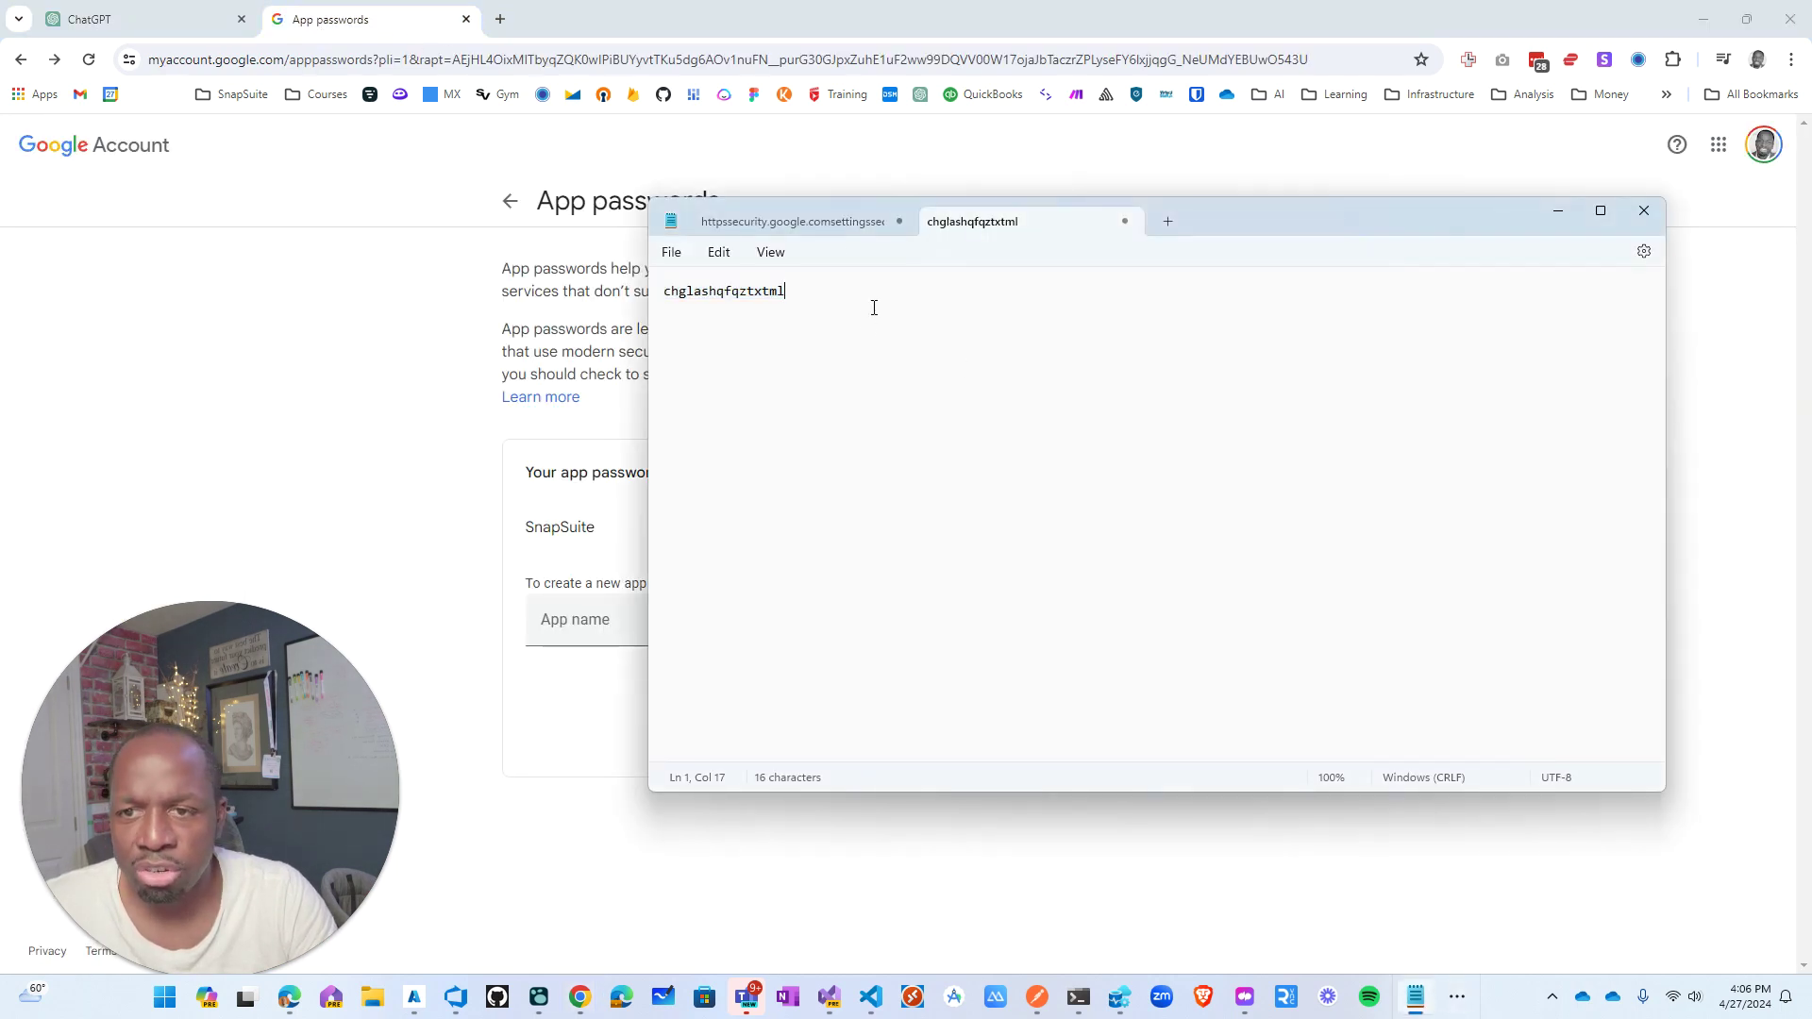
{"action": "left_click_drag", "start_coordinate": [785, 291], "coordinate": [661, 292]}
{"action": "key", "text": "End"}
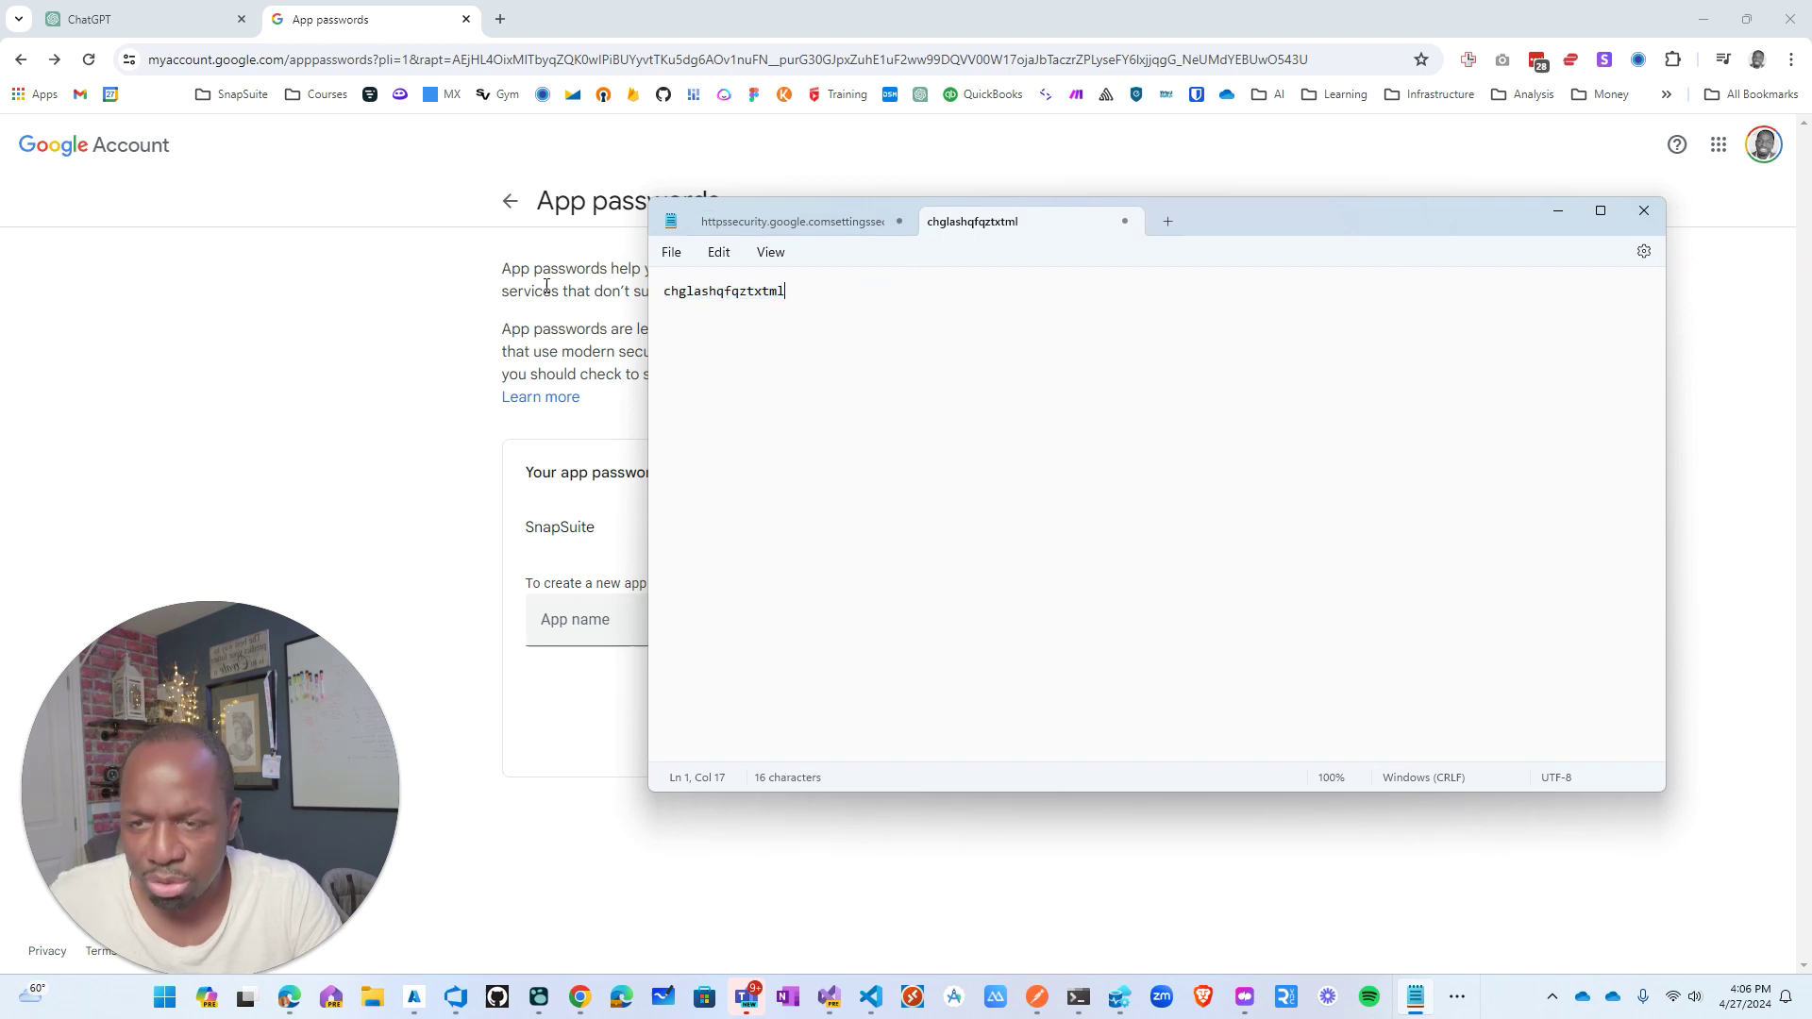
{"action": "left_click_drag", "start_coordinate": [785, 292], "coordinate": [416, 308]}
{"action": "key", "text": "BackSpace"}
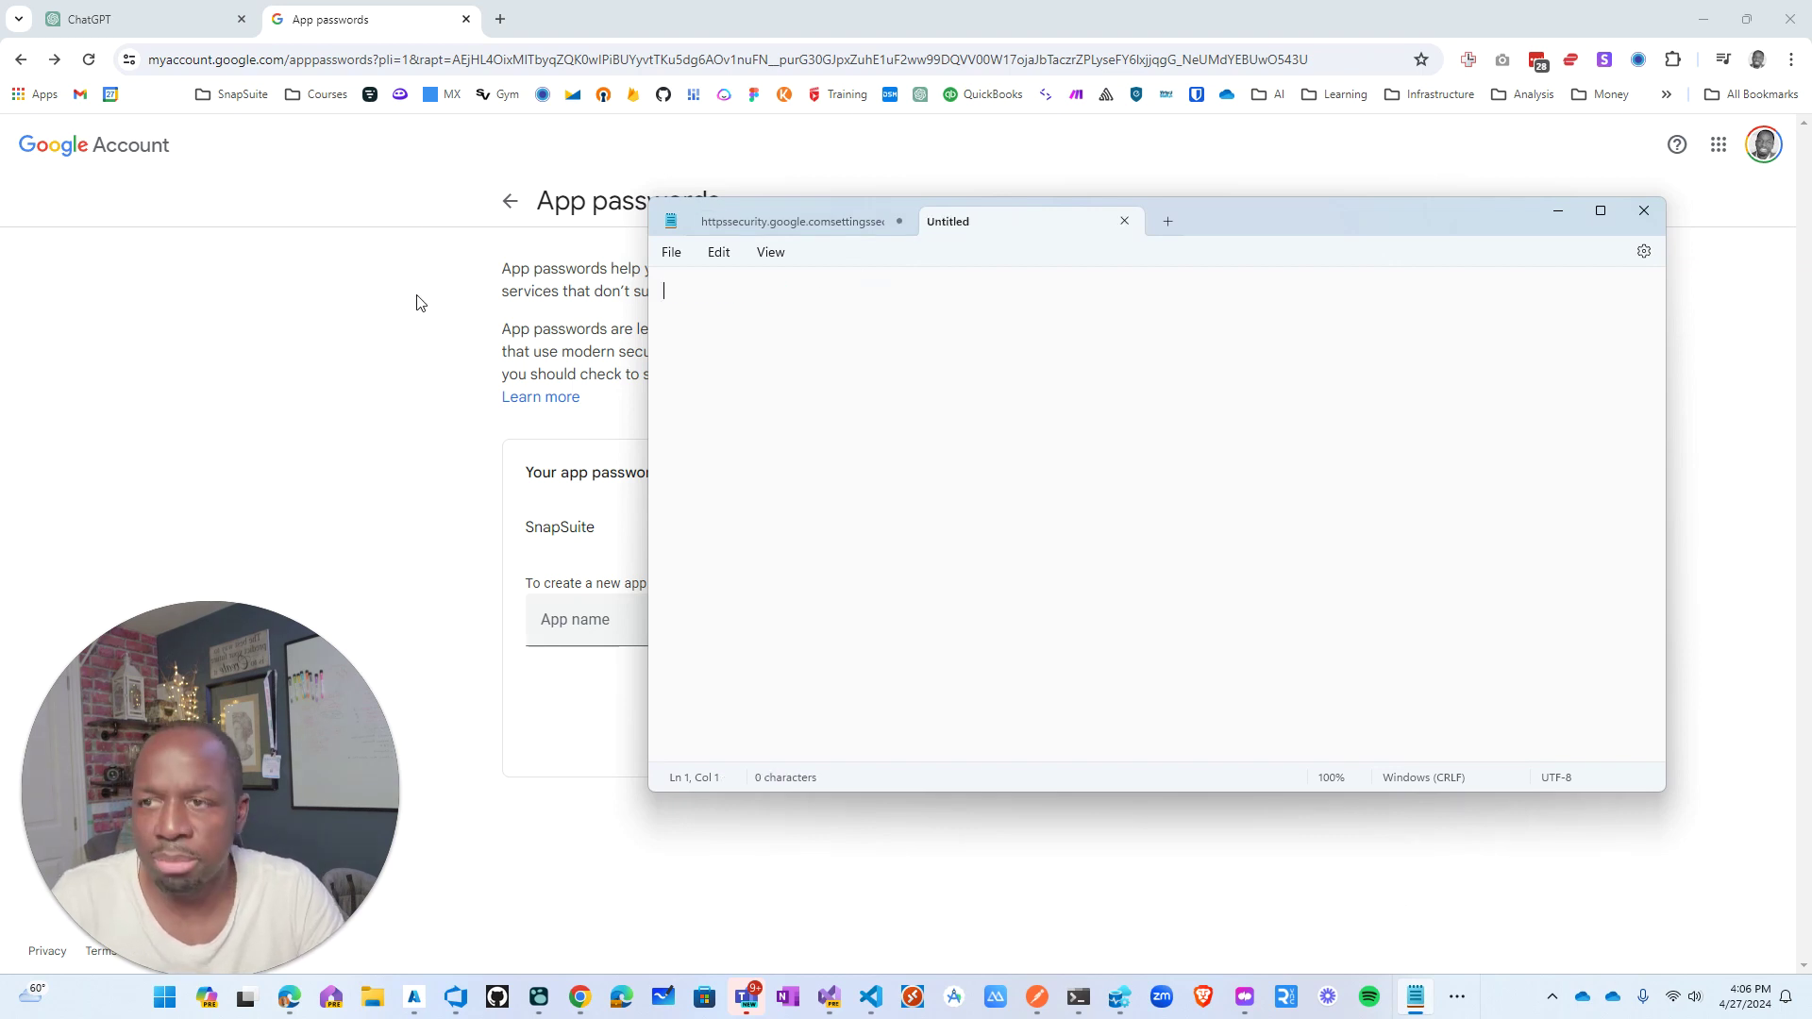
Step: Copy ChatGPT's Step 1 instructions on less secure apps and app passwords into the empty Notepad note, and move Notepad off screen
{"action": "left_click", "coordinate": [216, 19]}
{"action": "scroll", "coordinate": [1061, 335], "scroll_direction": "up", "scroll_amount": 7}
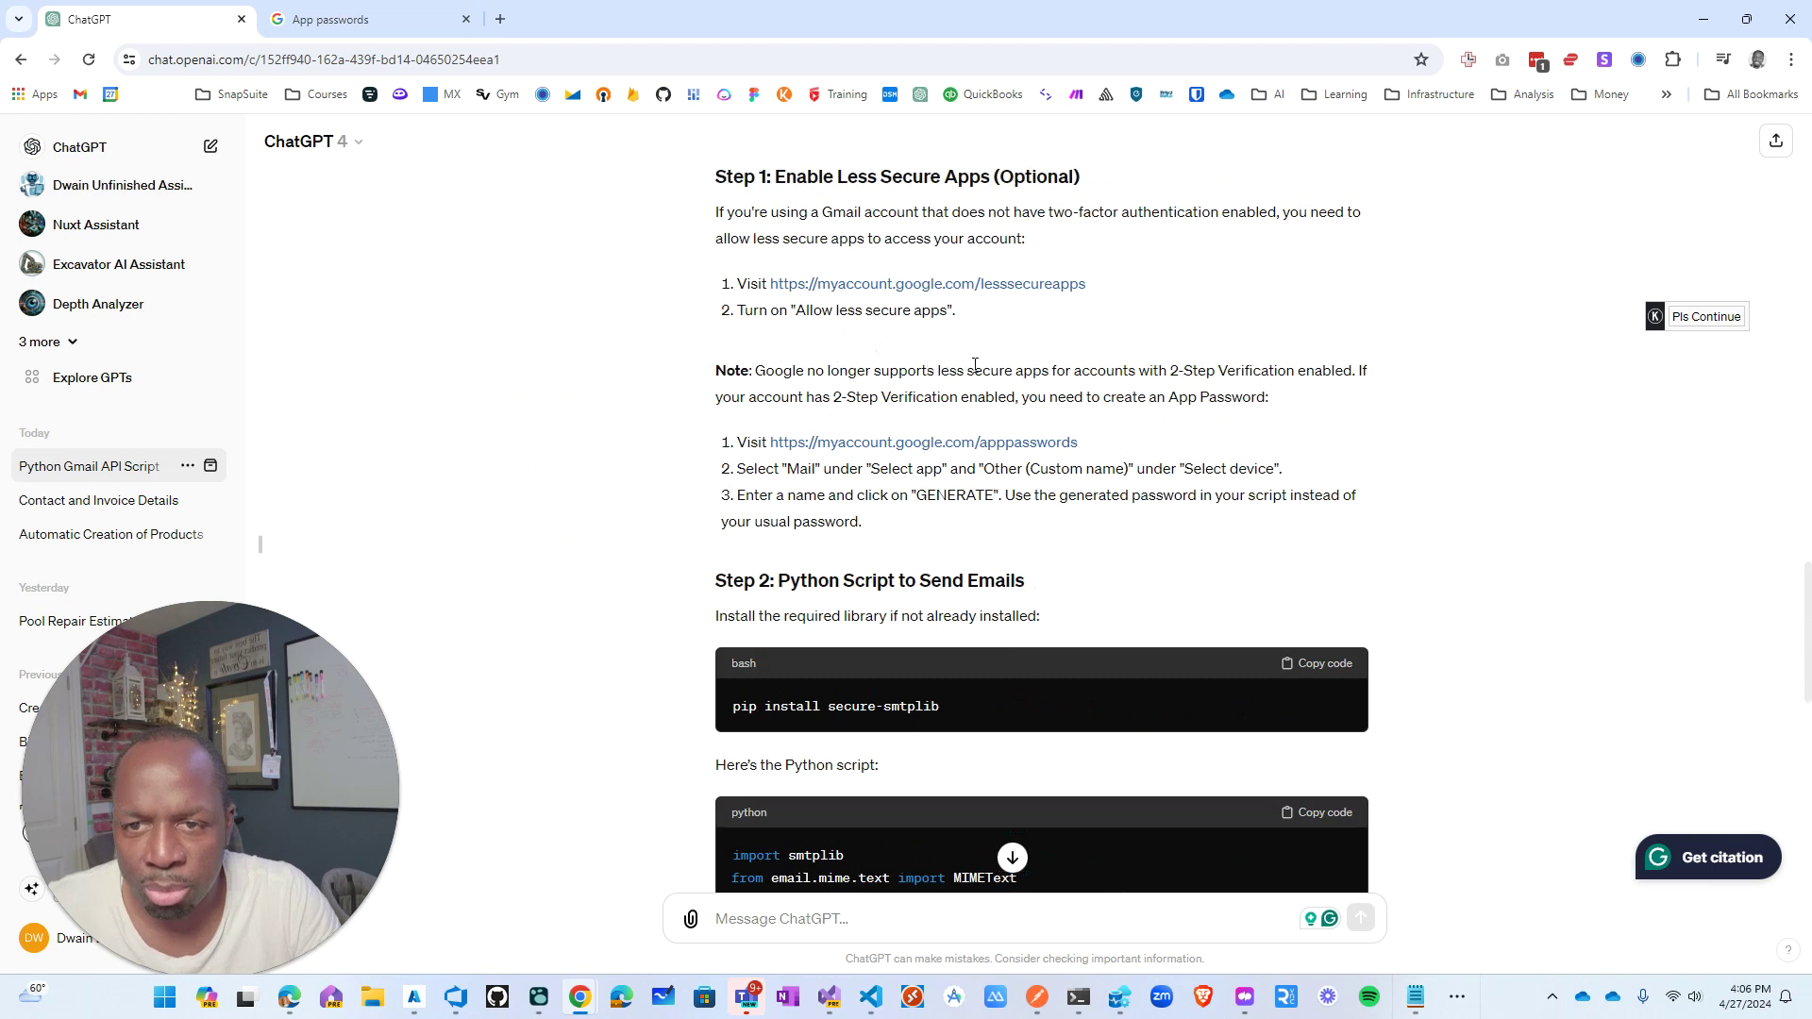
{"action": "left_click_drag", "start_coordinate": [1081, 442], "coordinate": [772, 443]}
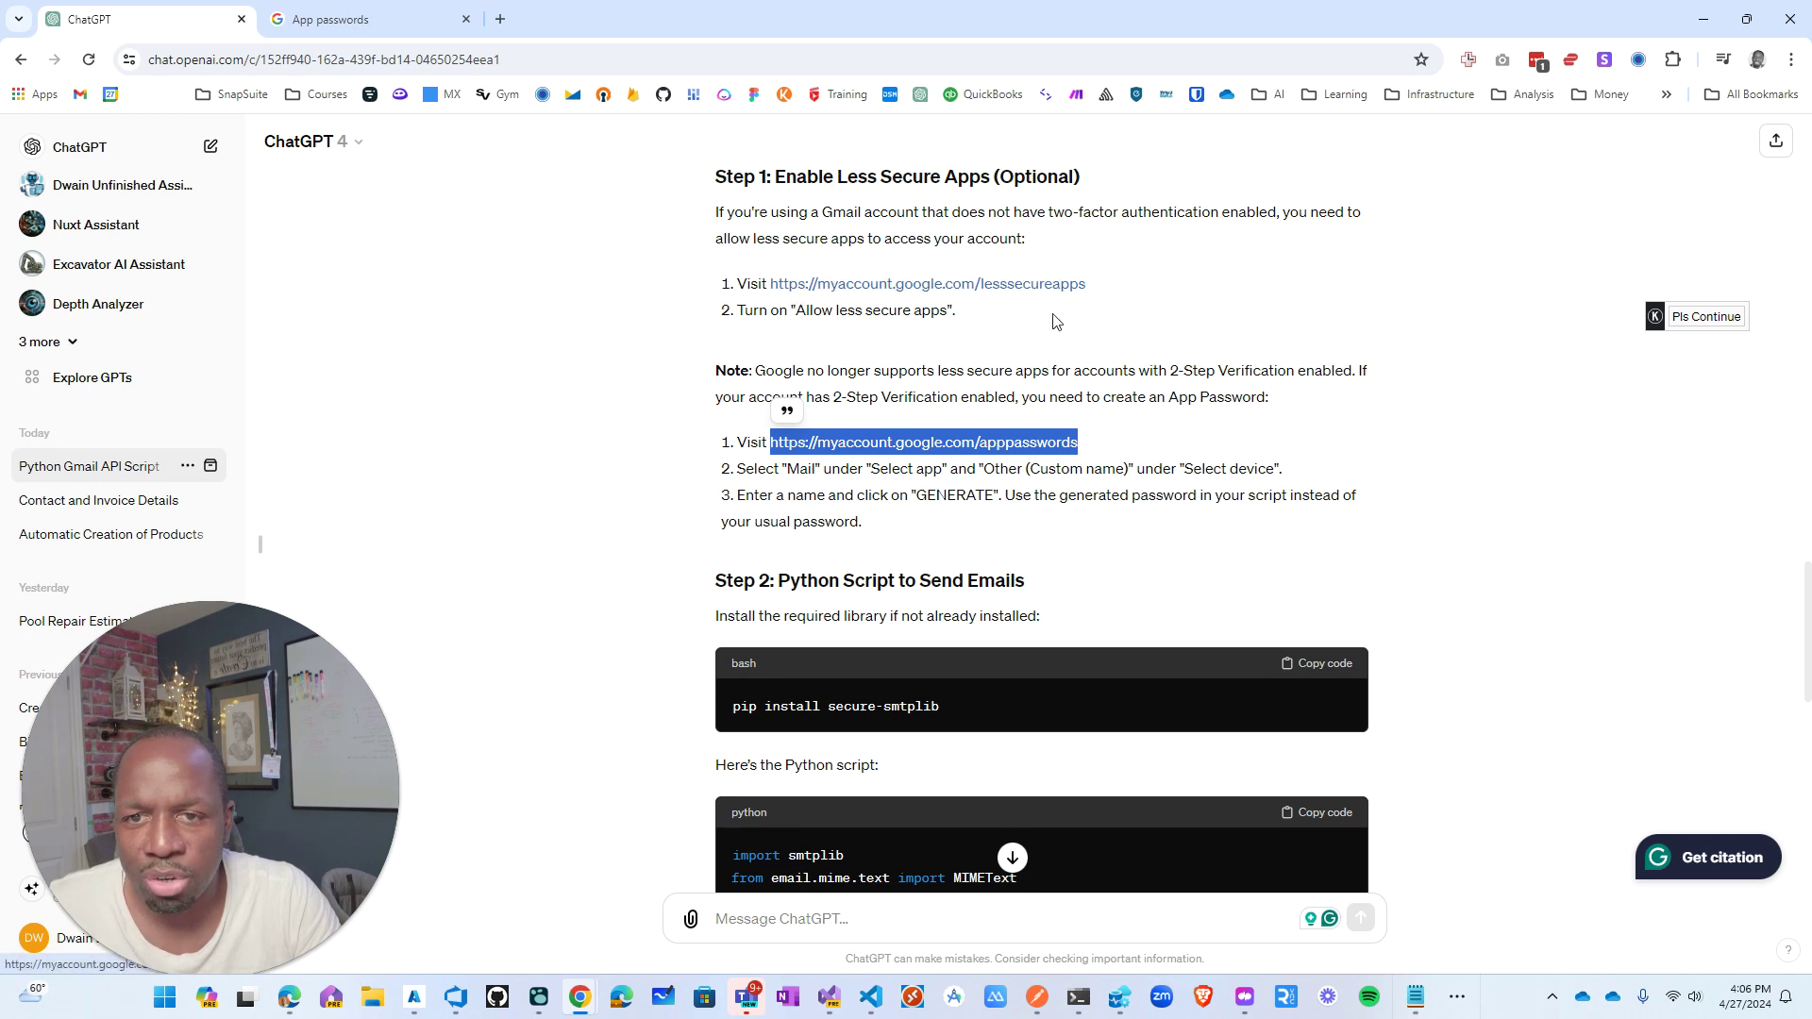
{"action": "left_click_drag", "start_coordinate": [714, 211], "coordinate": [972, 527]}
{"action": "key", "text": "ctrl+c"}
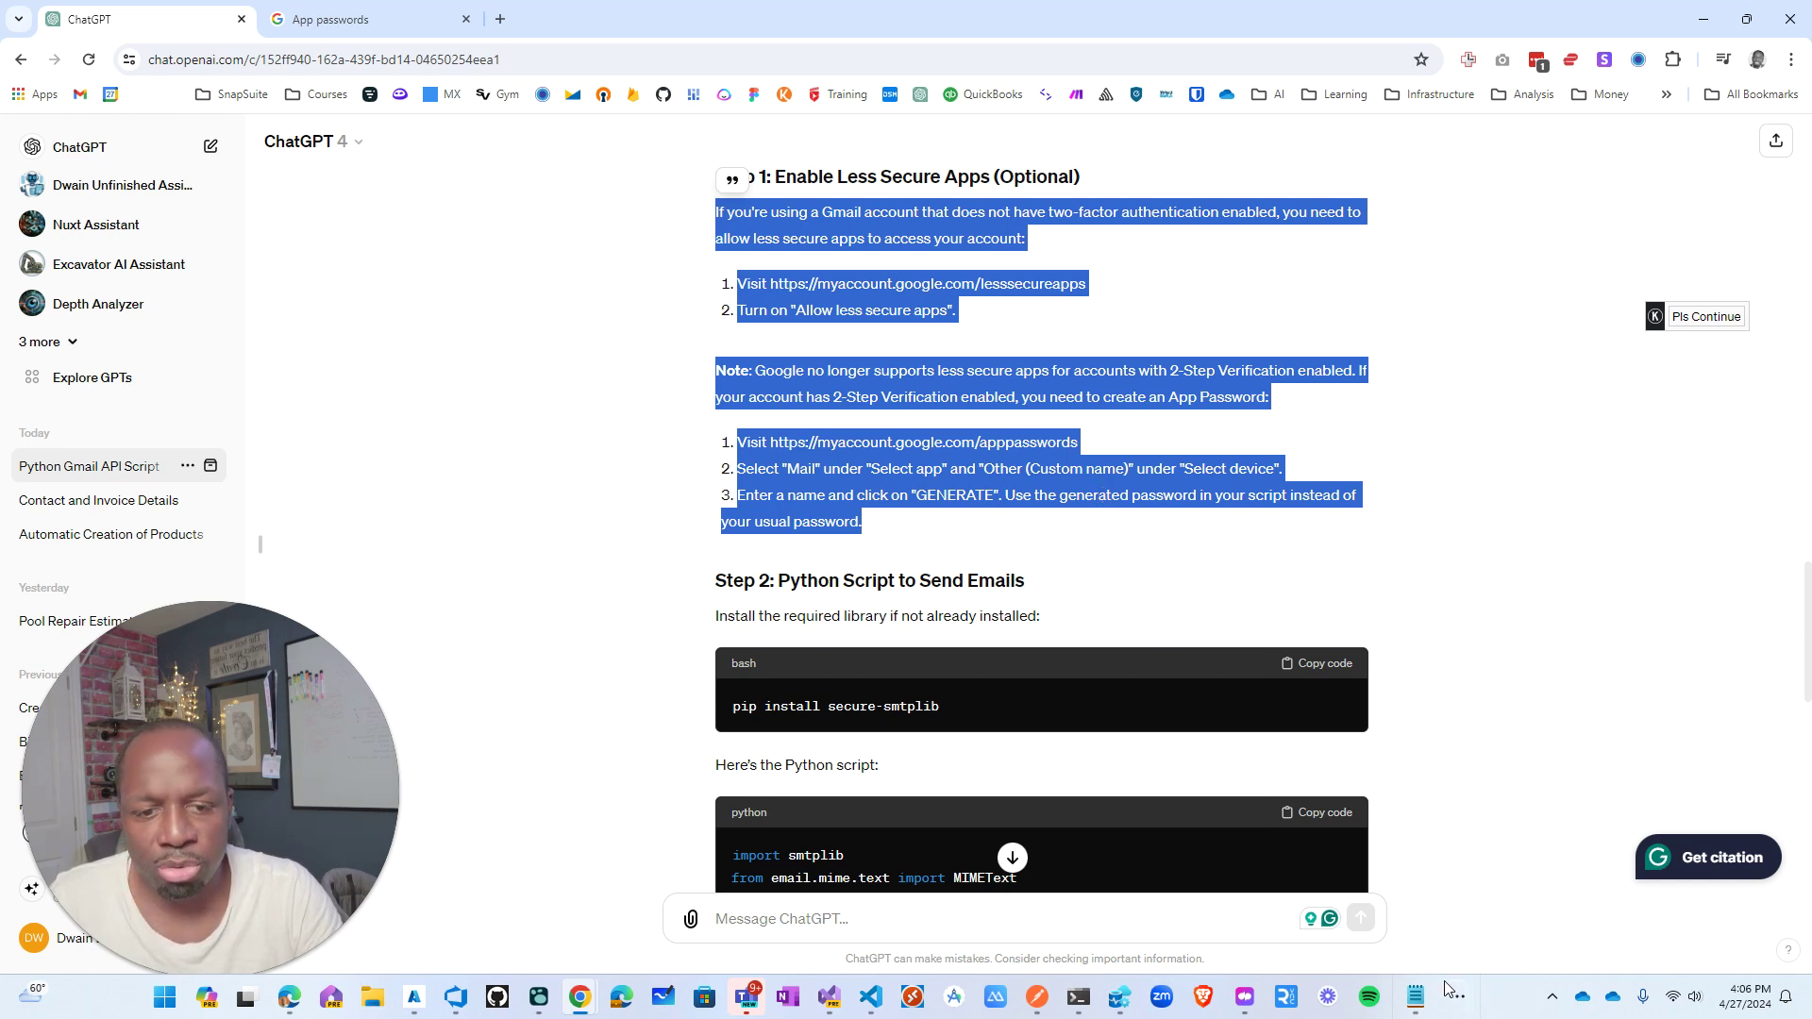
{"action": "left_click", "coordinate": [1416, 997]}
{"action": "key", "text": "ctrl+v"}
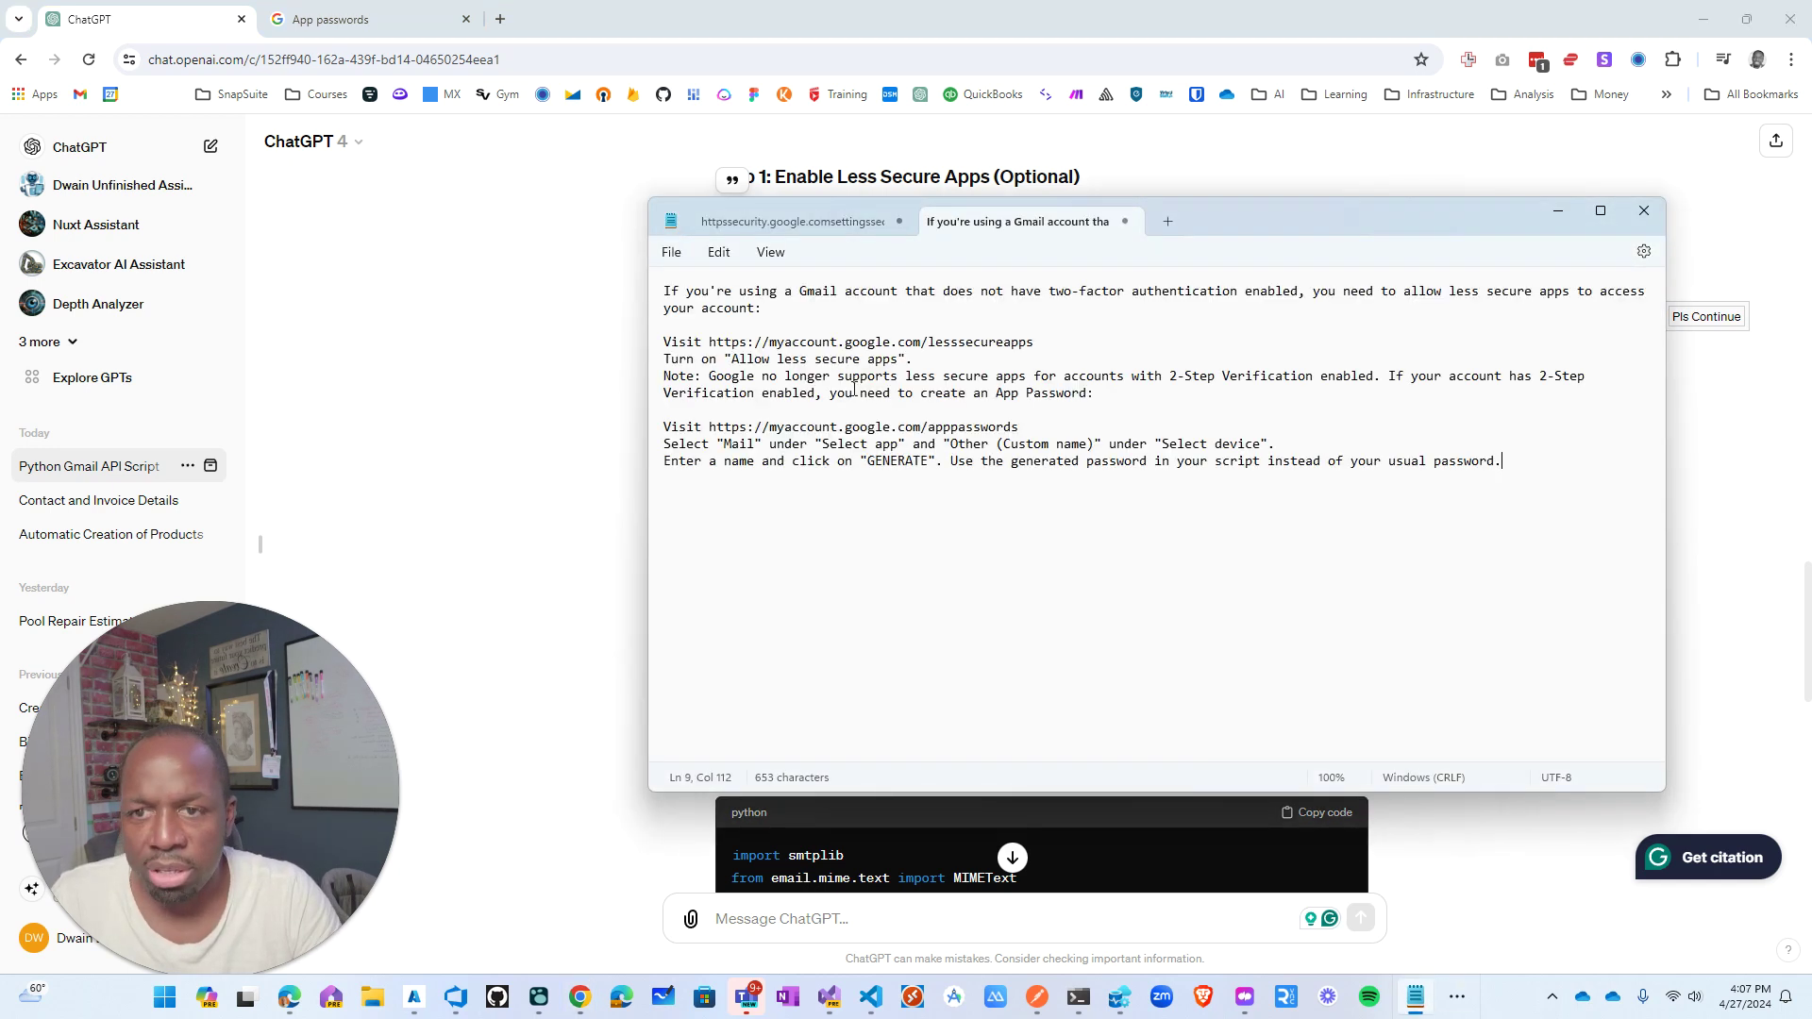
{"action": "left_click_drag", "start_coordinate": [1017, 418], "coordinate": [754, 427]}
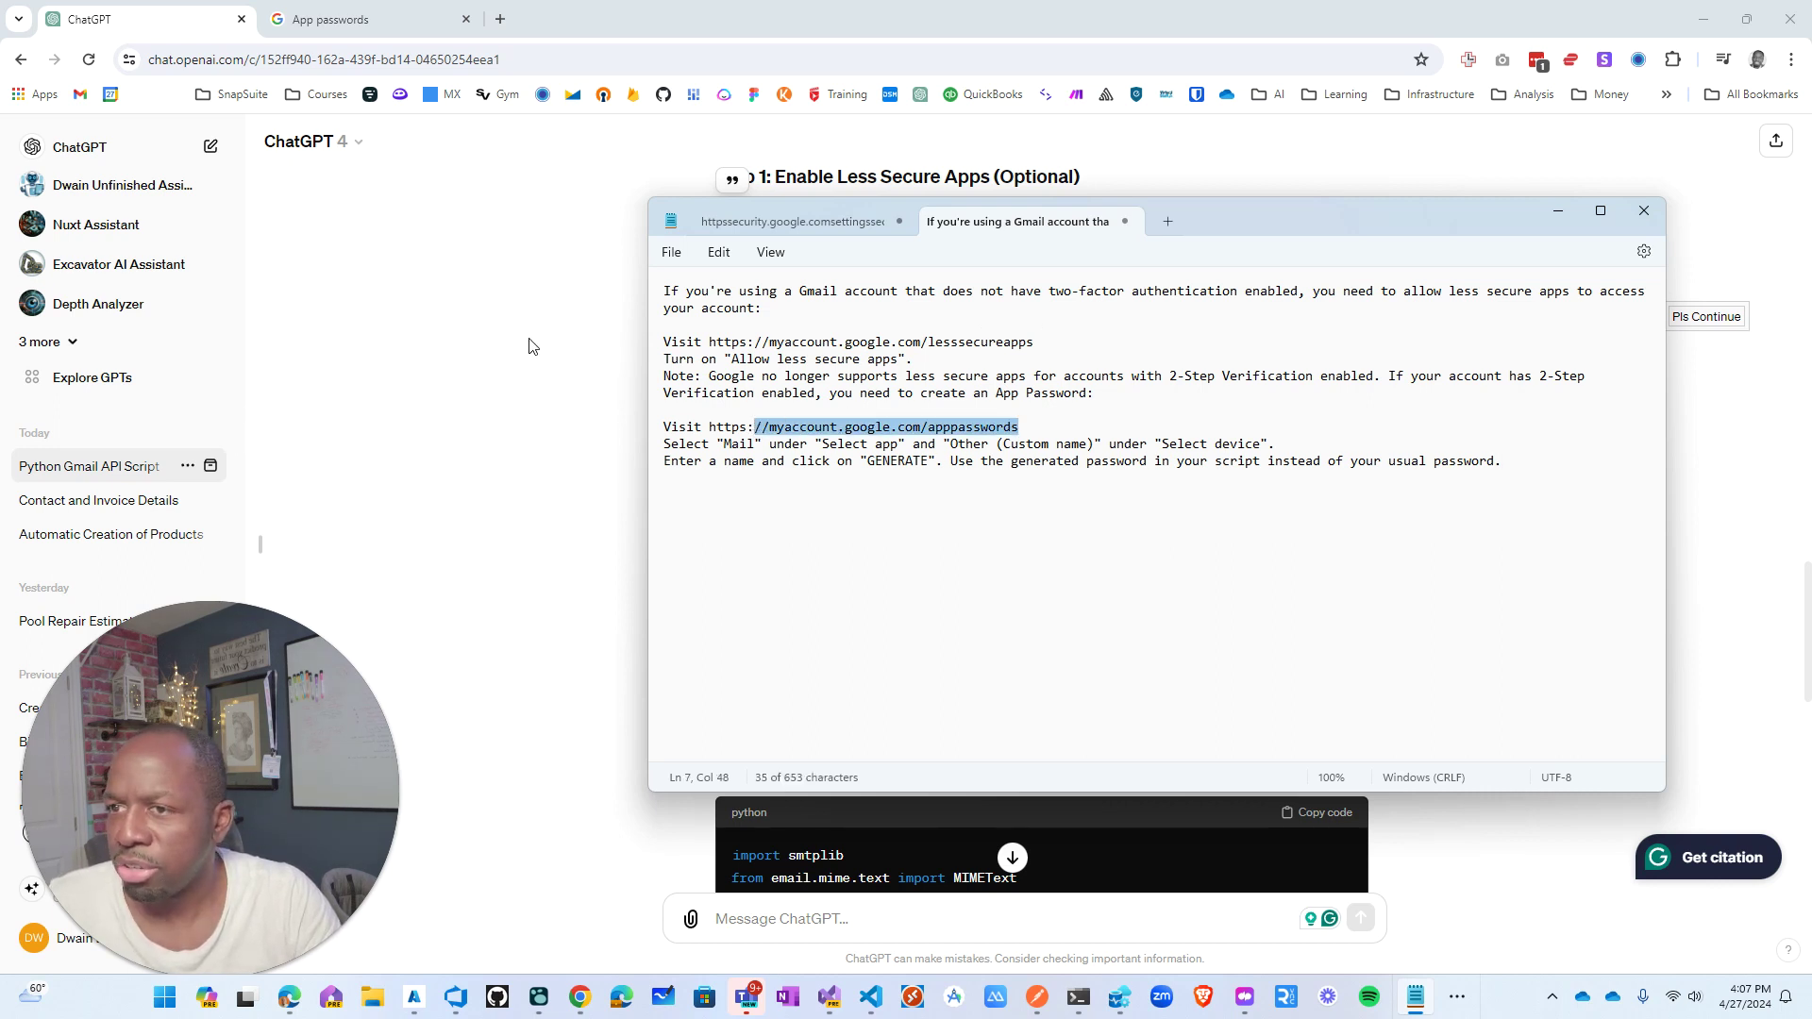
{"action": "left_click_drag", "start_coordinate": [1149, 233], "coordinate": [1811, 236]}
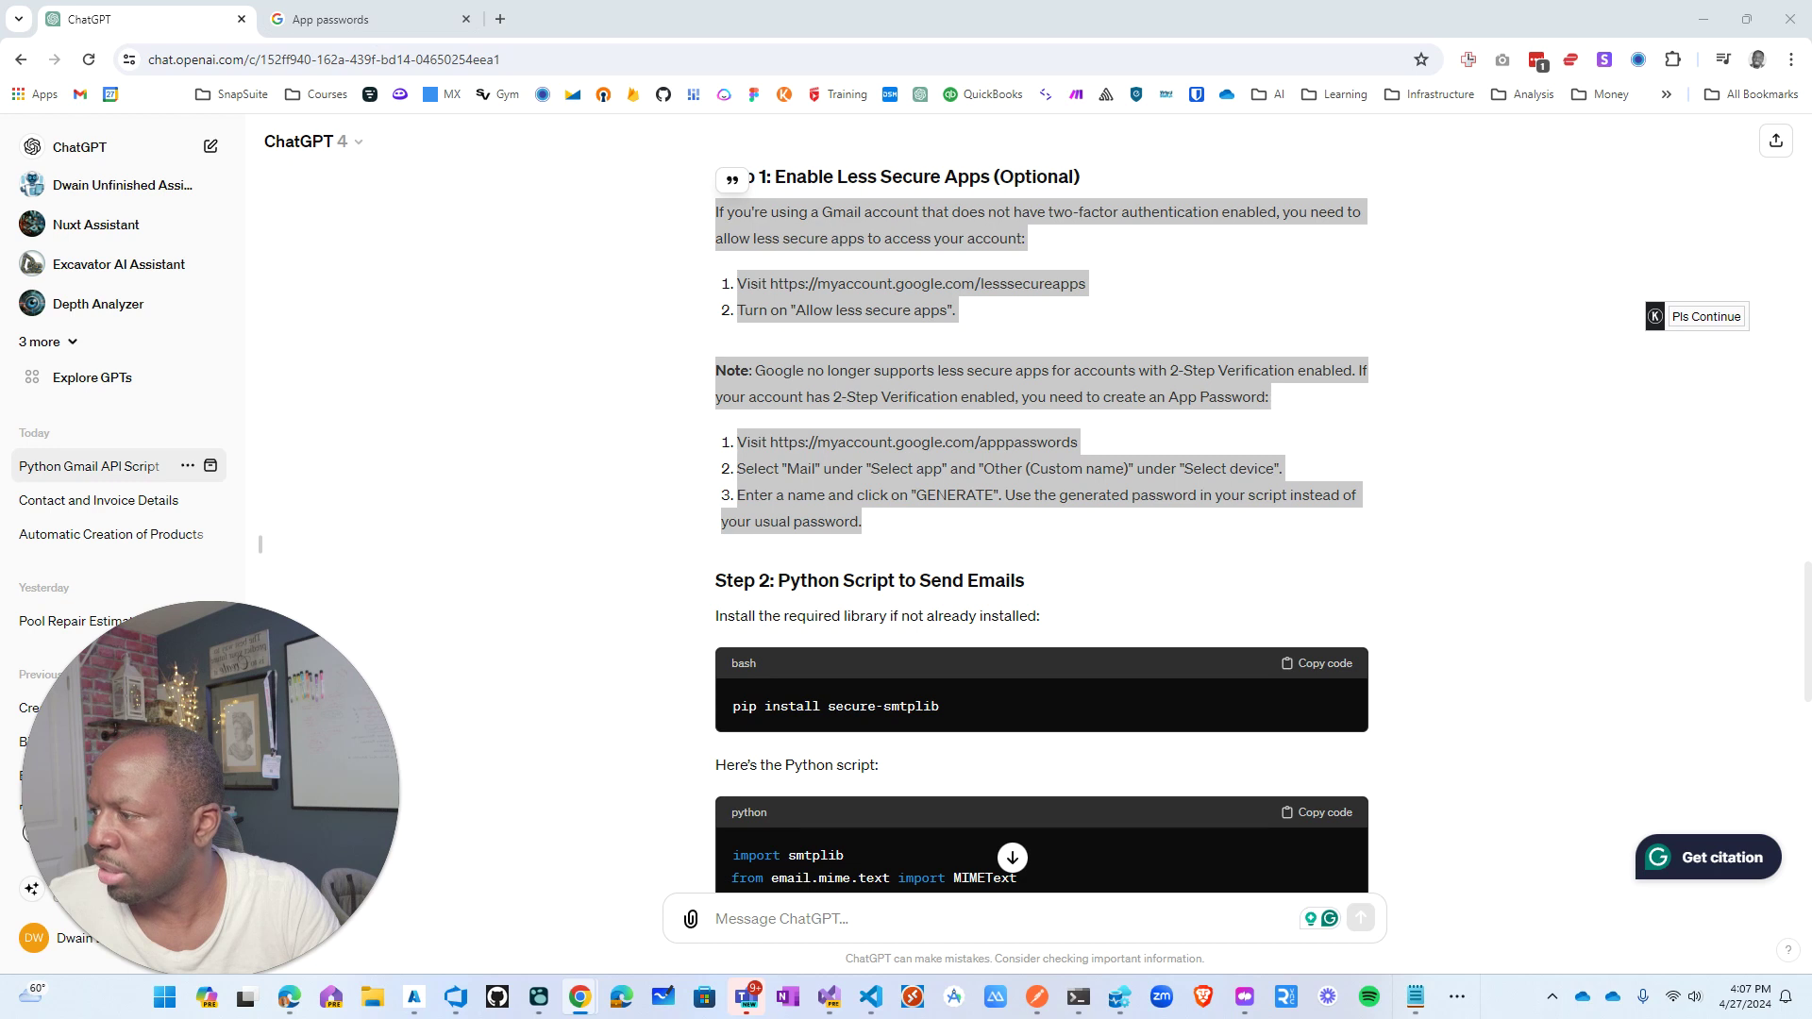
Step: Bring the Google Account window onto the screen, maximize it and reopen its Security page
{"action": "left_click_drag", "start_coordinate": [663, 184], "coordinate": [746, 185]}
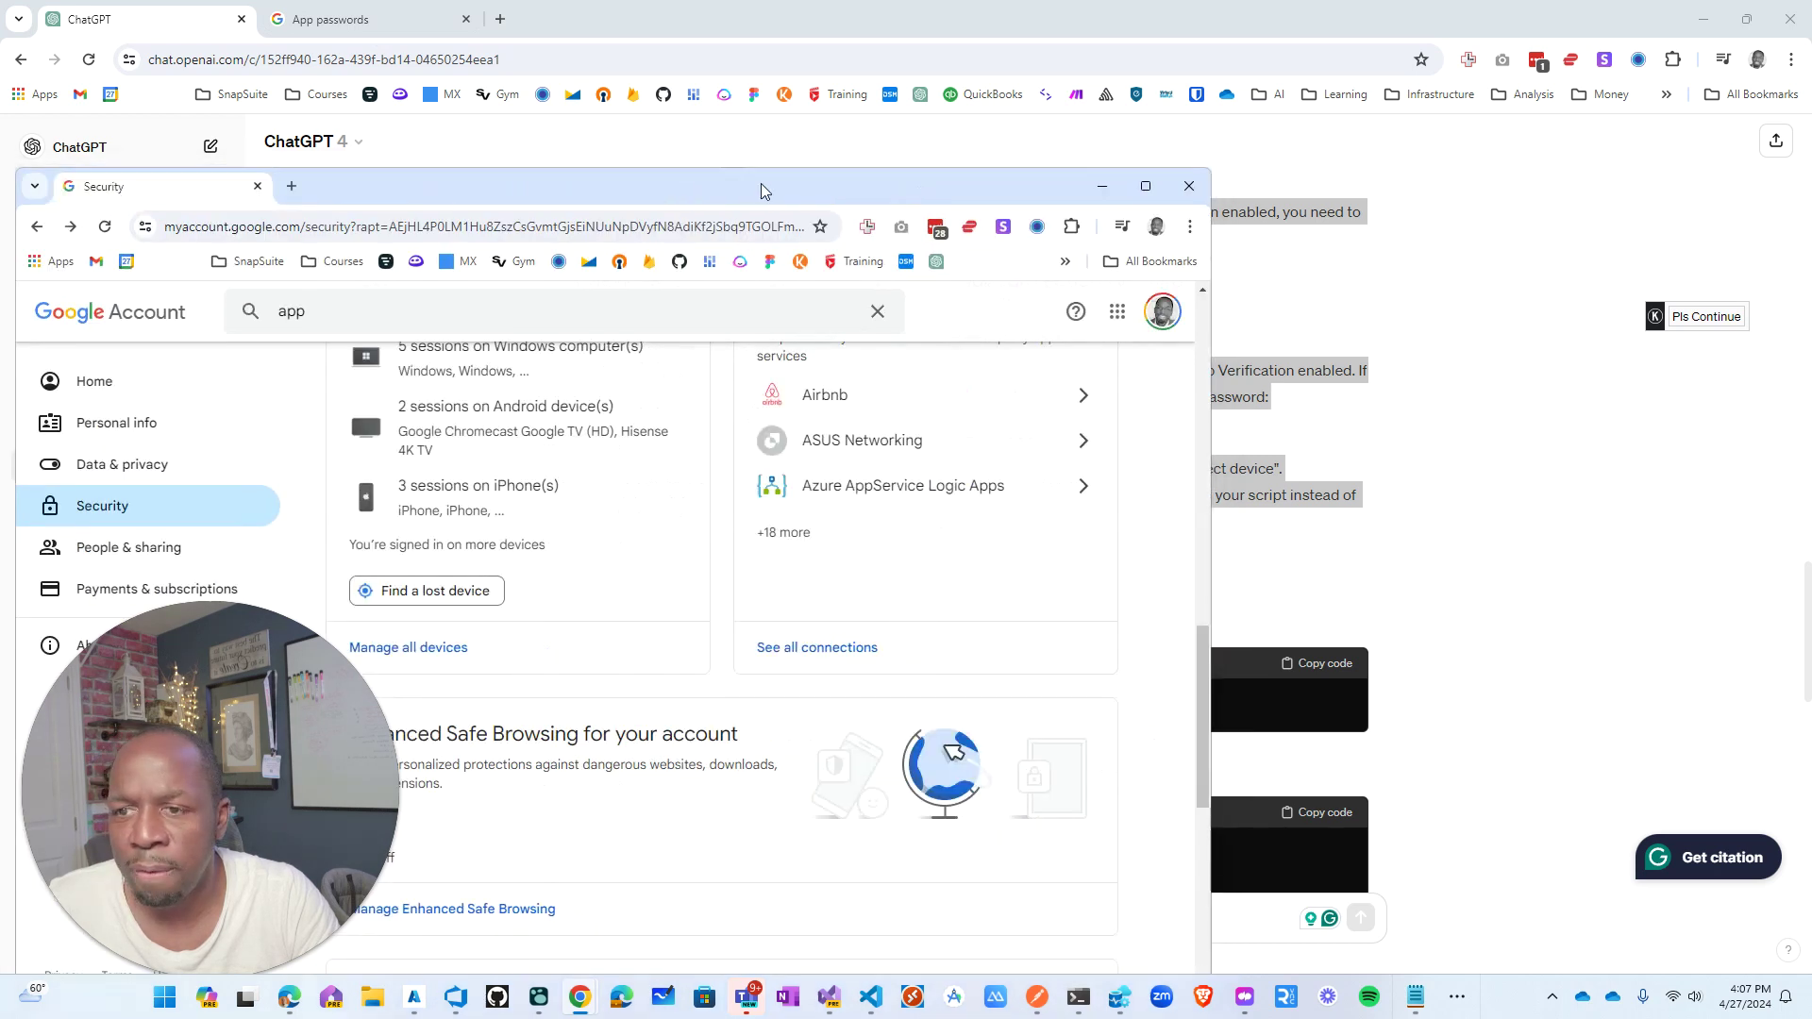
{"action": "double_click", "coordinate": [760, 183]}
{"action": "scroll", "coordinate": [597, 351], "scroll_direction": "up", "scroll_amount": 7}
{"action": "scroll", "coordinate": [1640, 296], "scroll_direction": "up", "scroll_amount": 6}
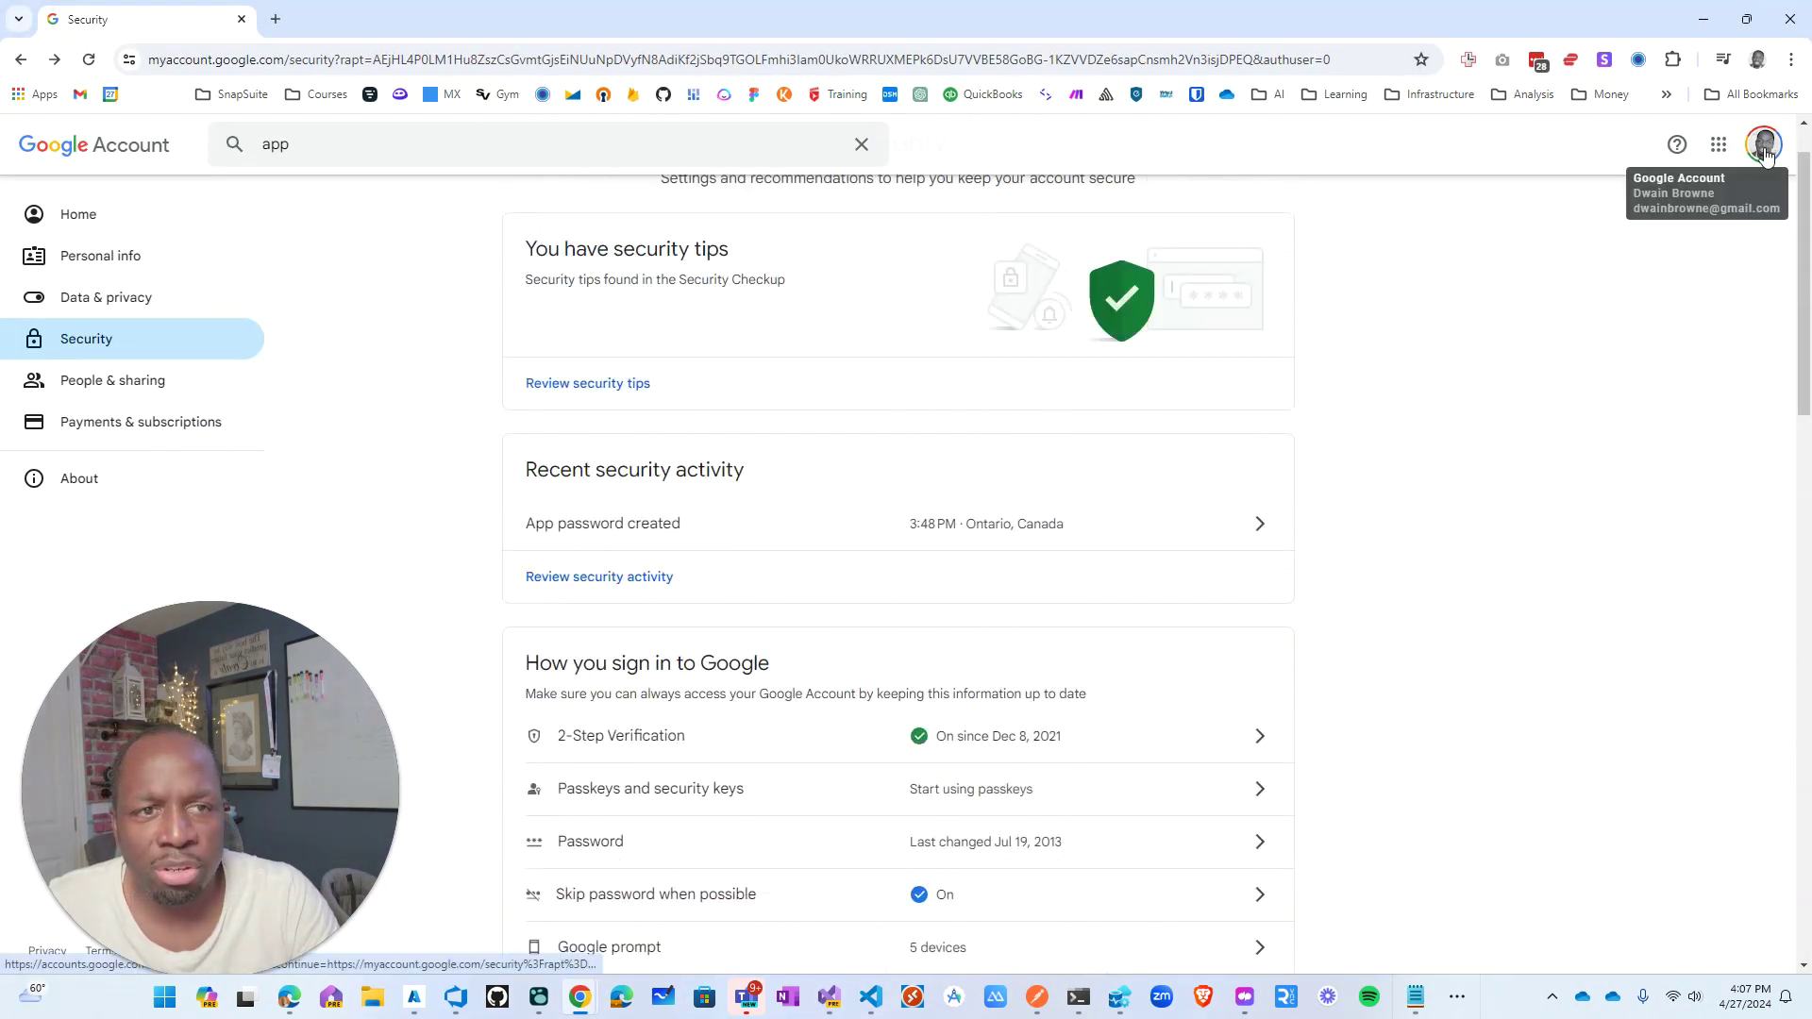
{"action": "left_click", "coordinate": [101, 349]}
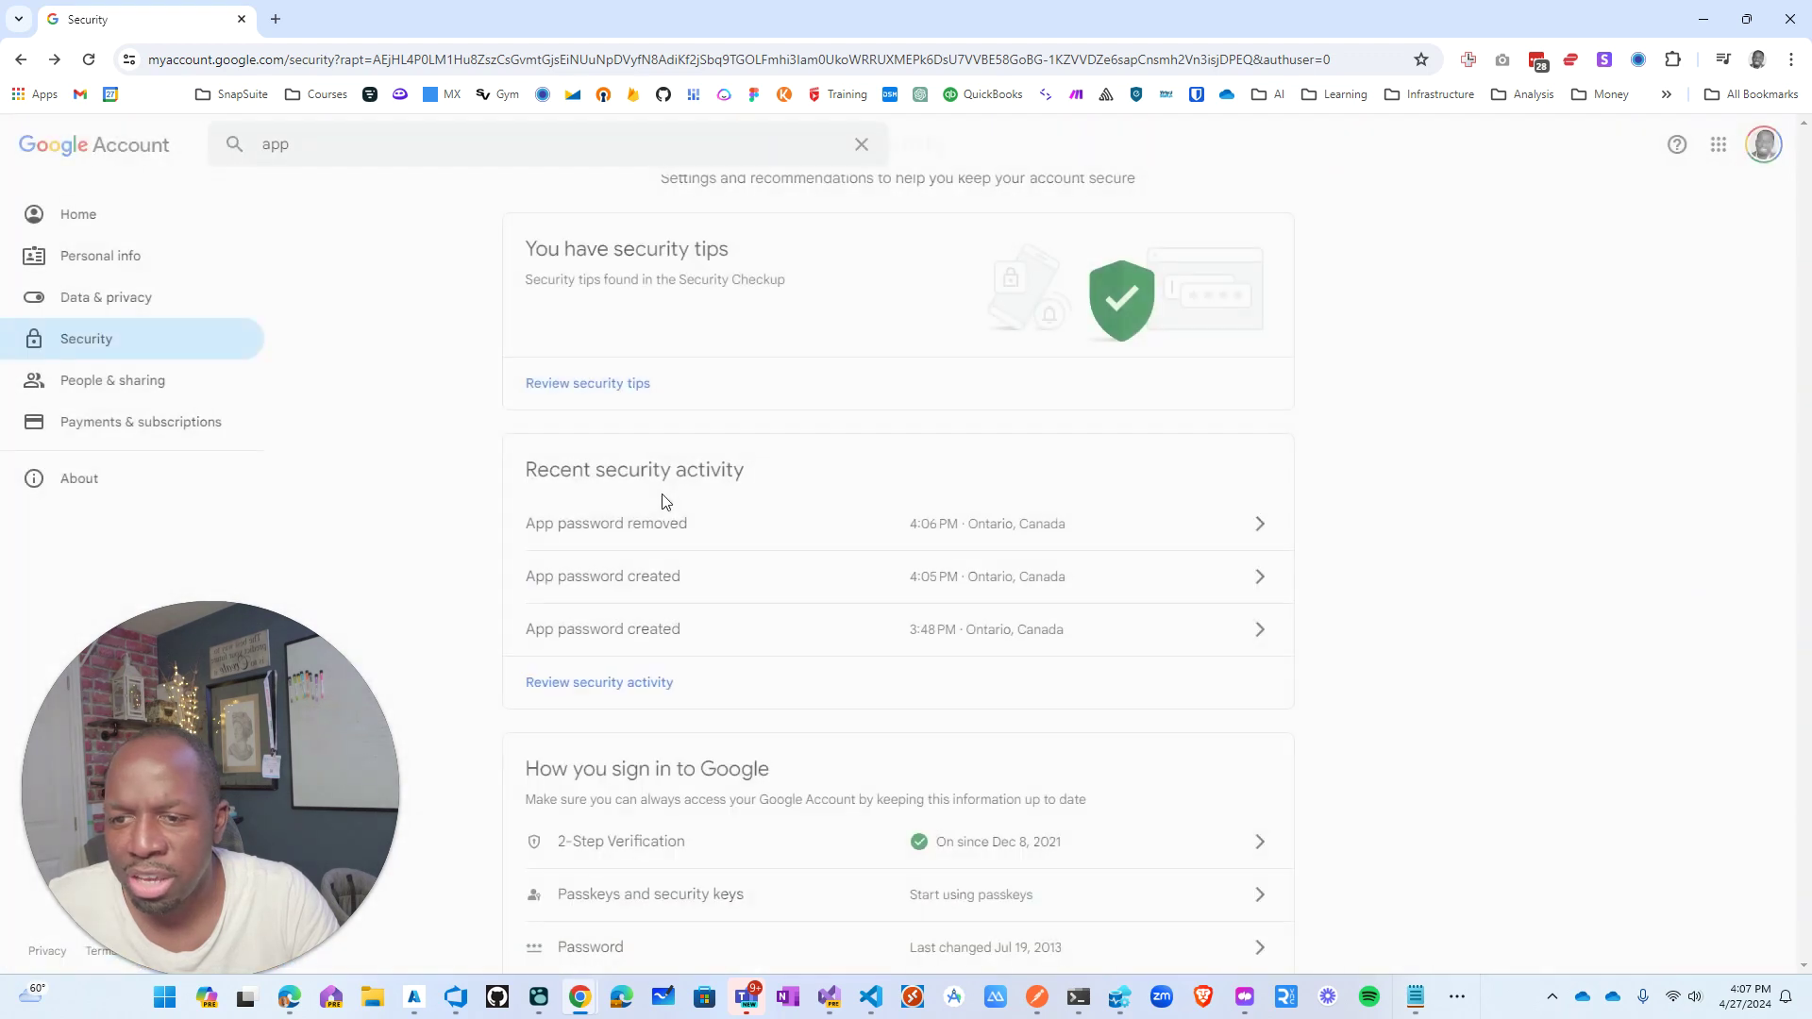
Step: Look through the Security page's settings, reopen the Google Account search for "app" and open the App passwords result
{"action": "scroll", "coordinate": [583, 557], "scroll_direction": "down", "scroll_amount": 4}
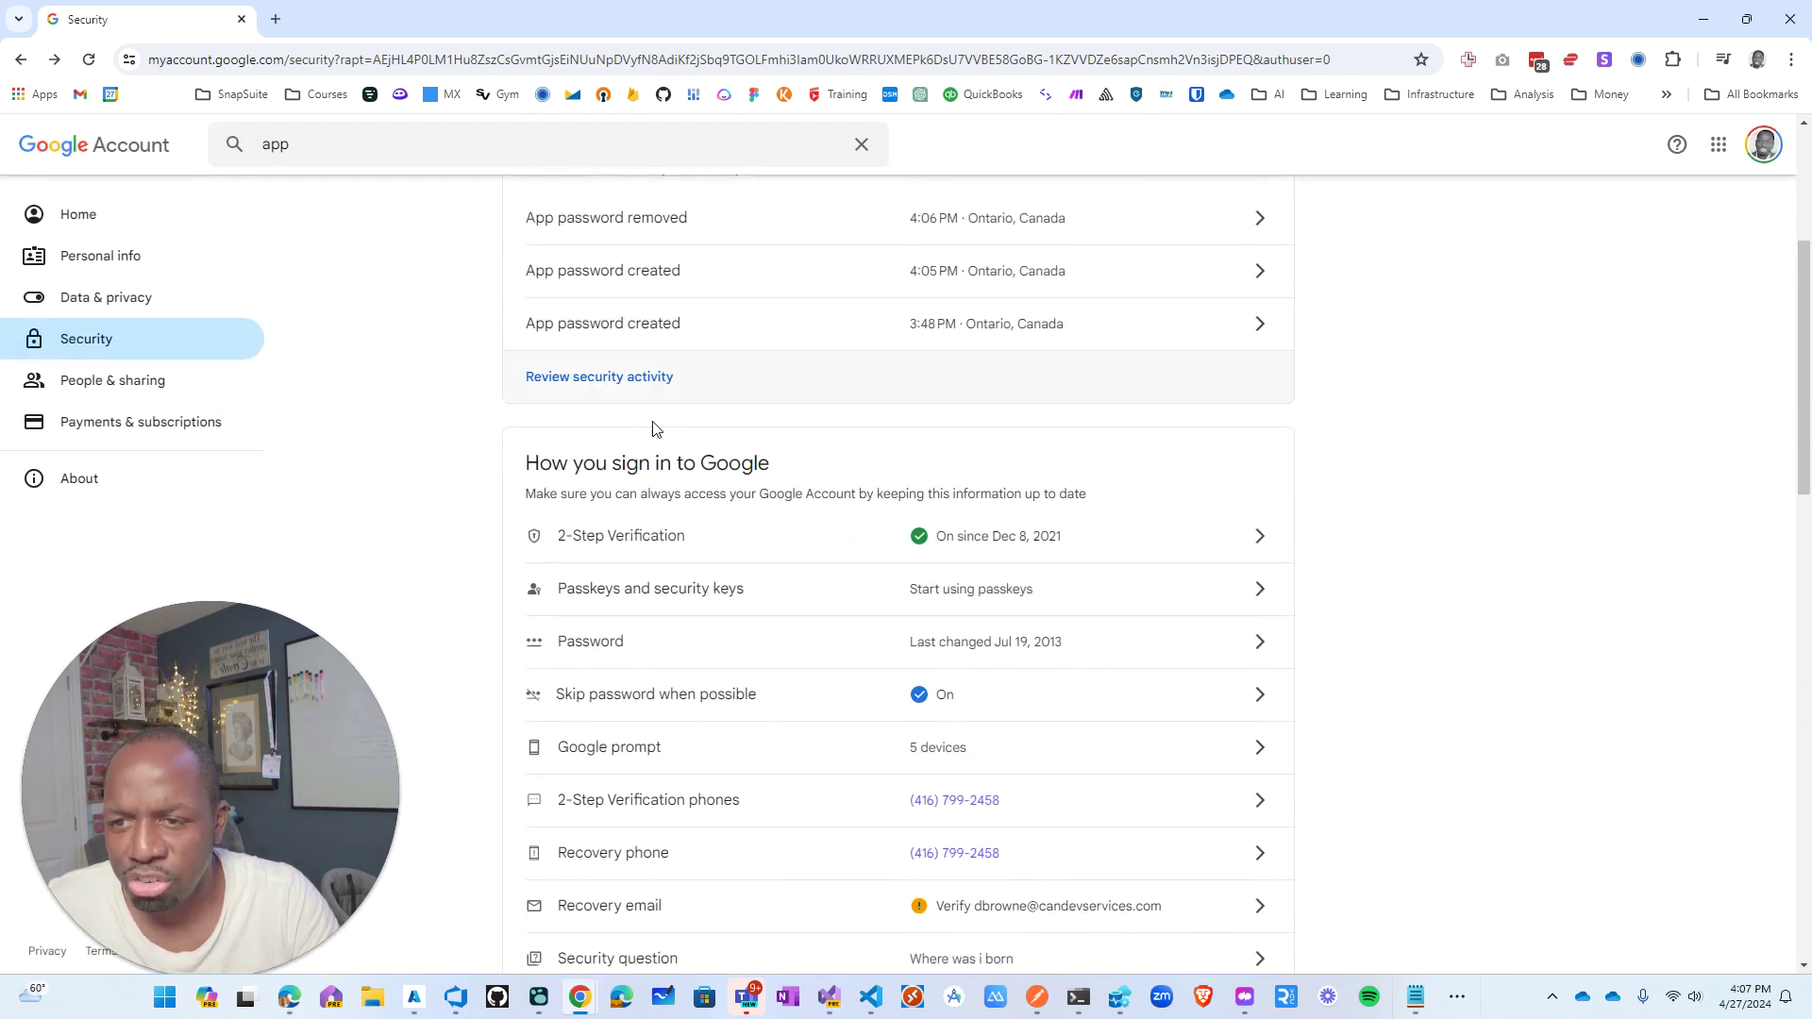
{"action": "scroll", "coordinate": [604, 430], "scroll_direction": "down", "scroll_amount": 5}
{"action": "scroll", "coordinate": [571, 475], "scroll_direction": "up", "scroll_amount": 3}
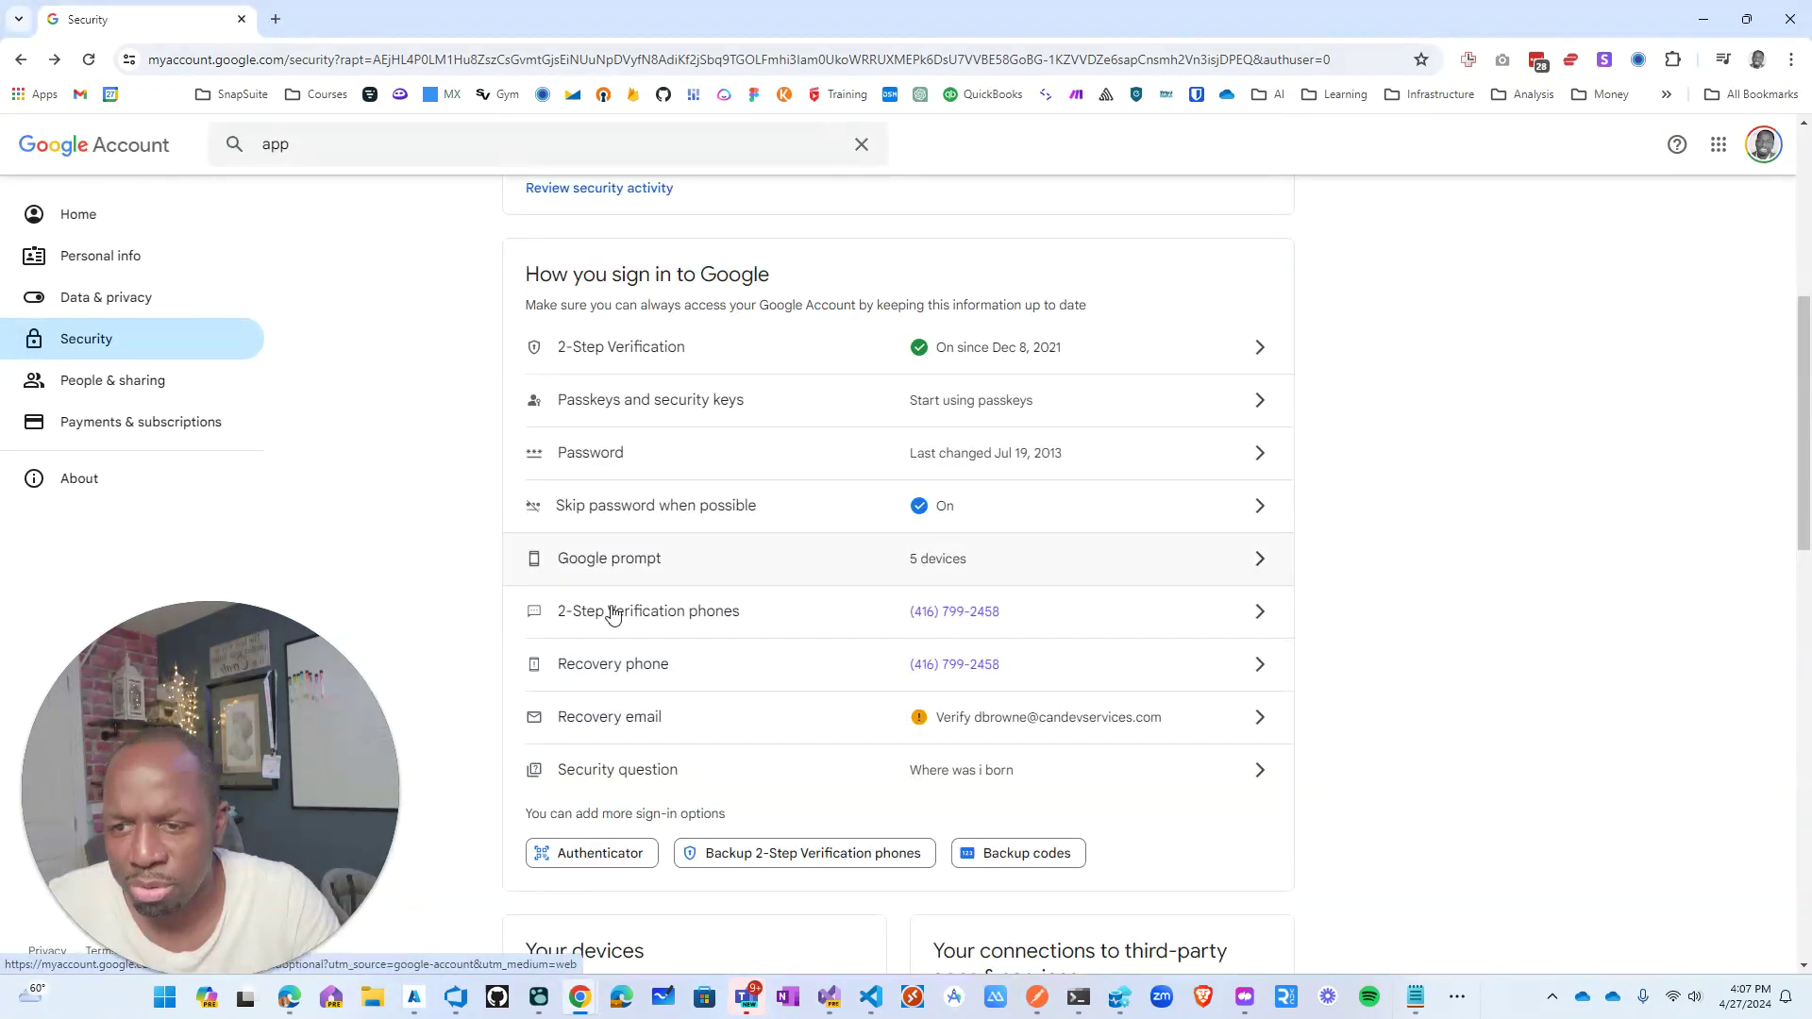
{"action": "scroll", "coordinate": [629, 491], "scroll_direction": "down", "scroll_amount": 5}
{"action": "scroll", "coordinate": [630, 461], "scroll_direction": "down", "scroll_amount": 9}
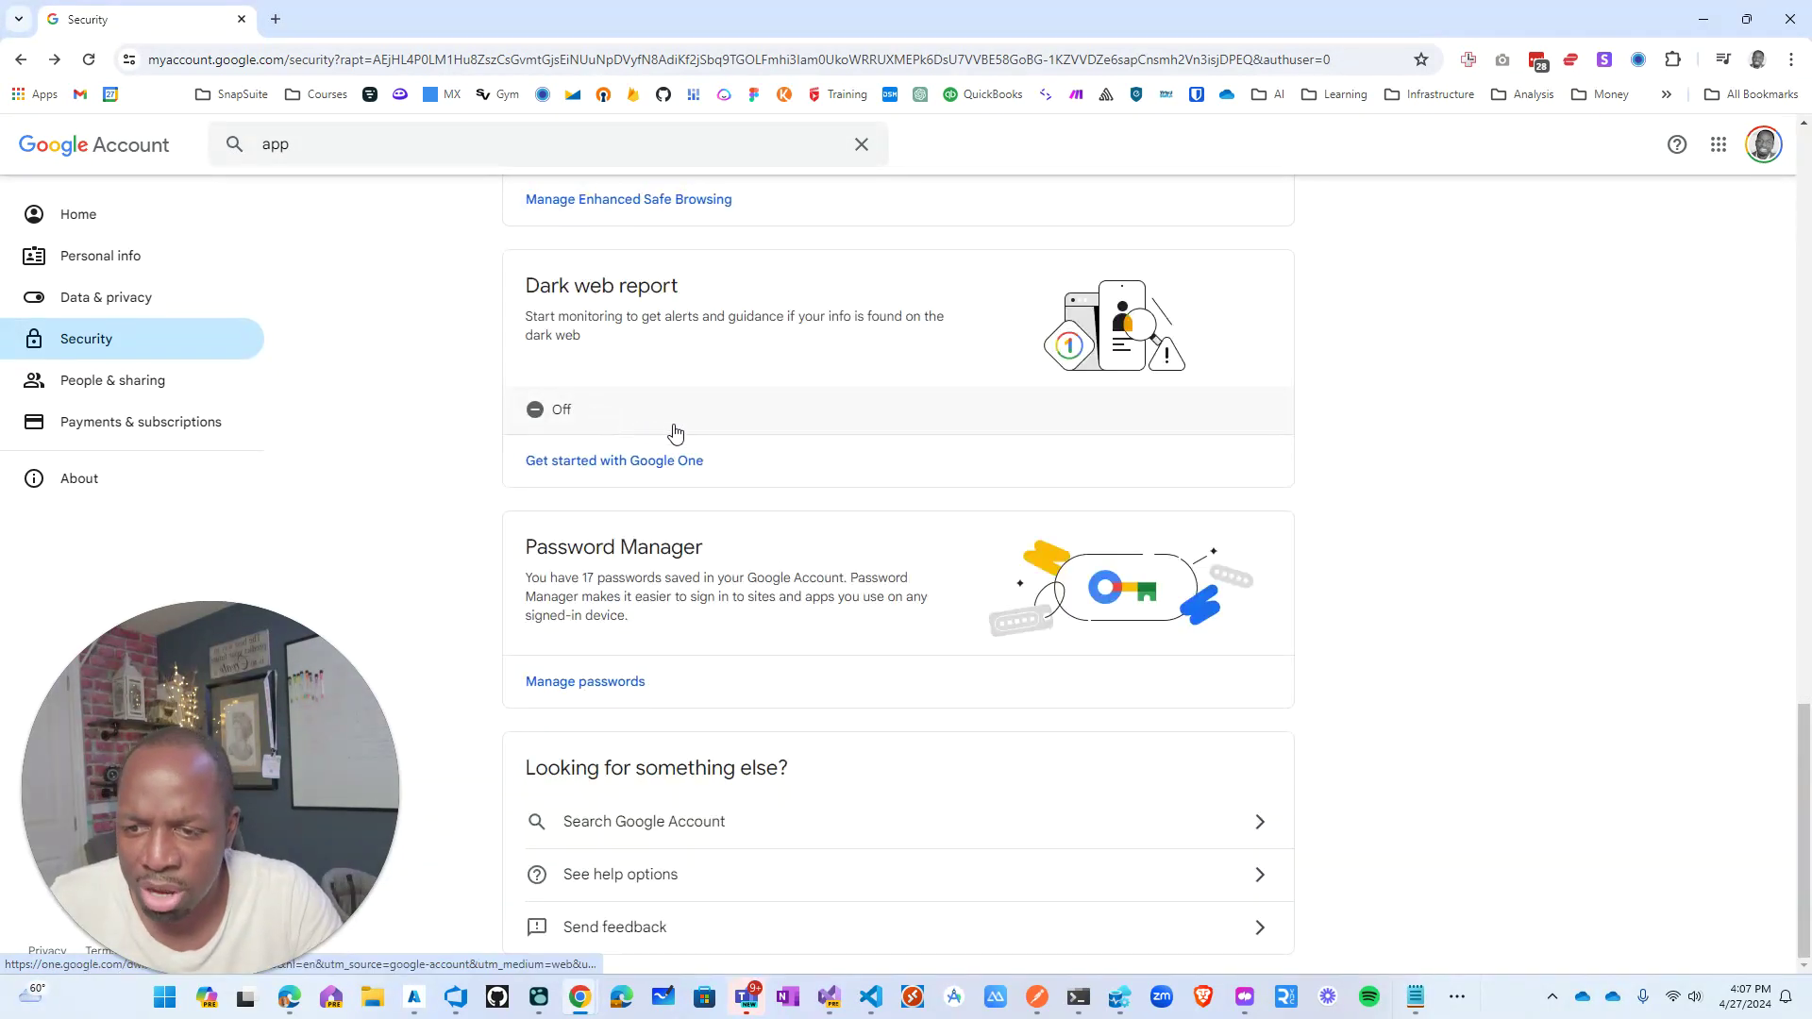
{"action": "left_click", "coordinate": [627, 813]}
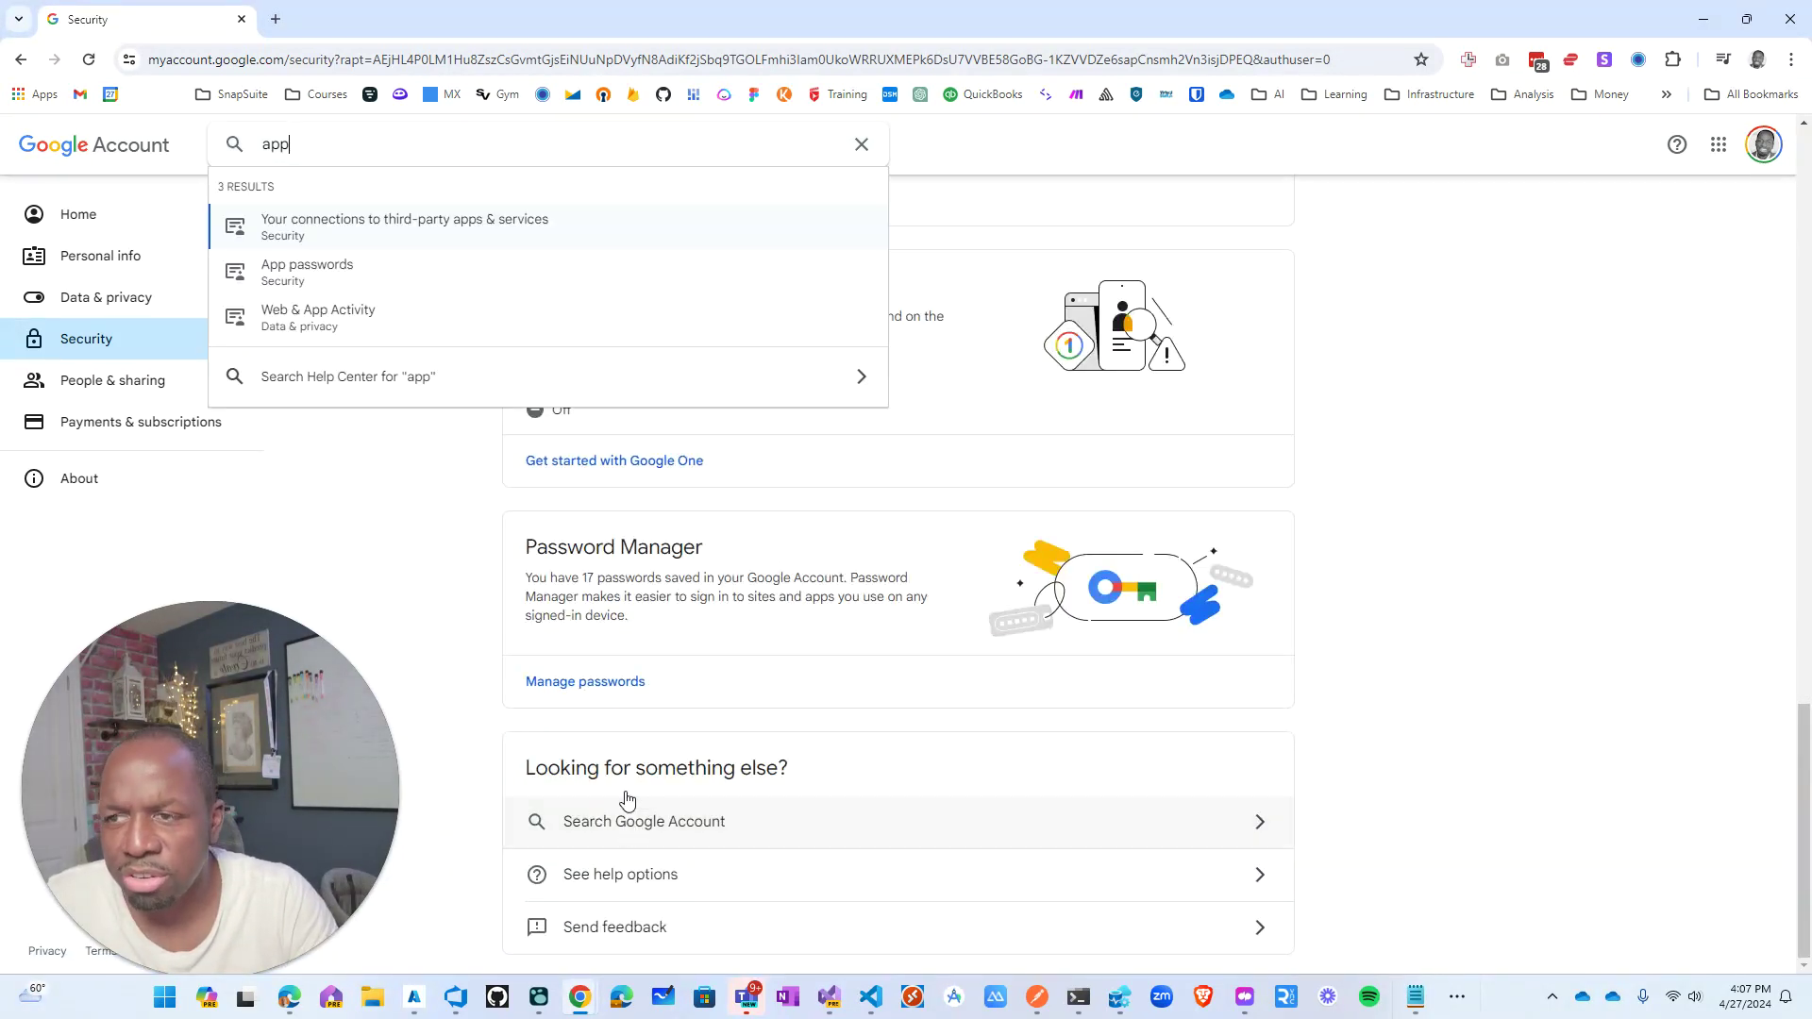
{"action": "double_click", "coordinate": [292, 143]}
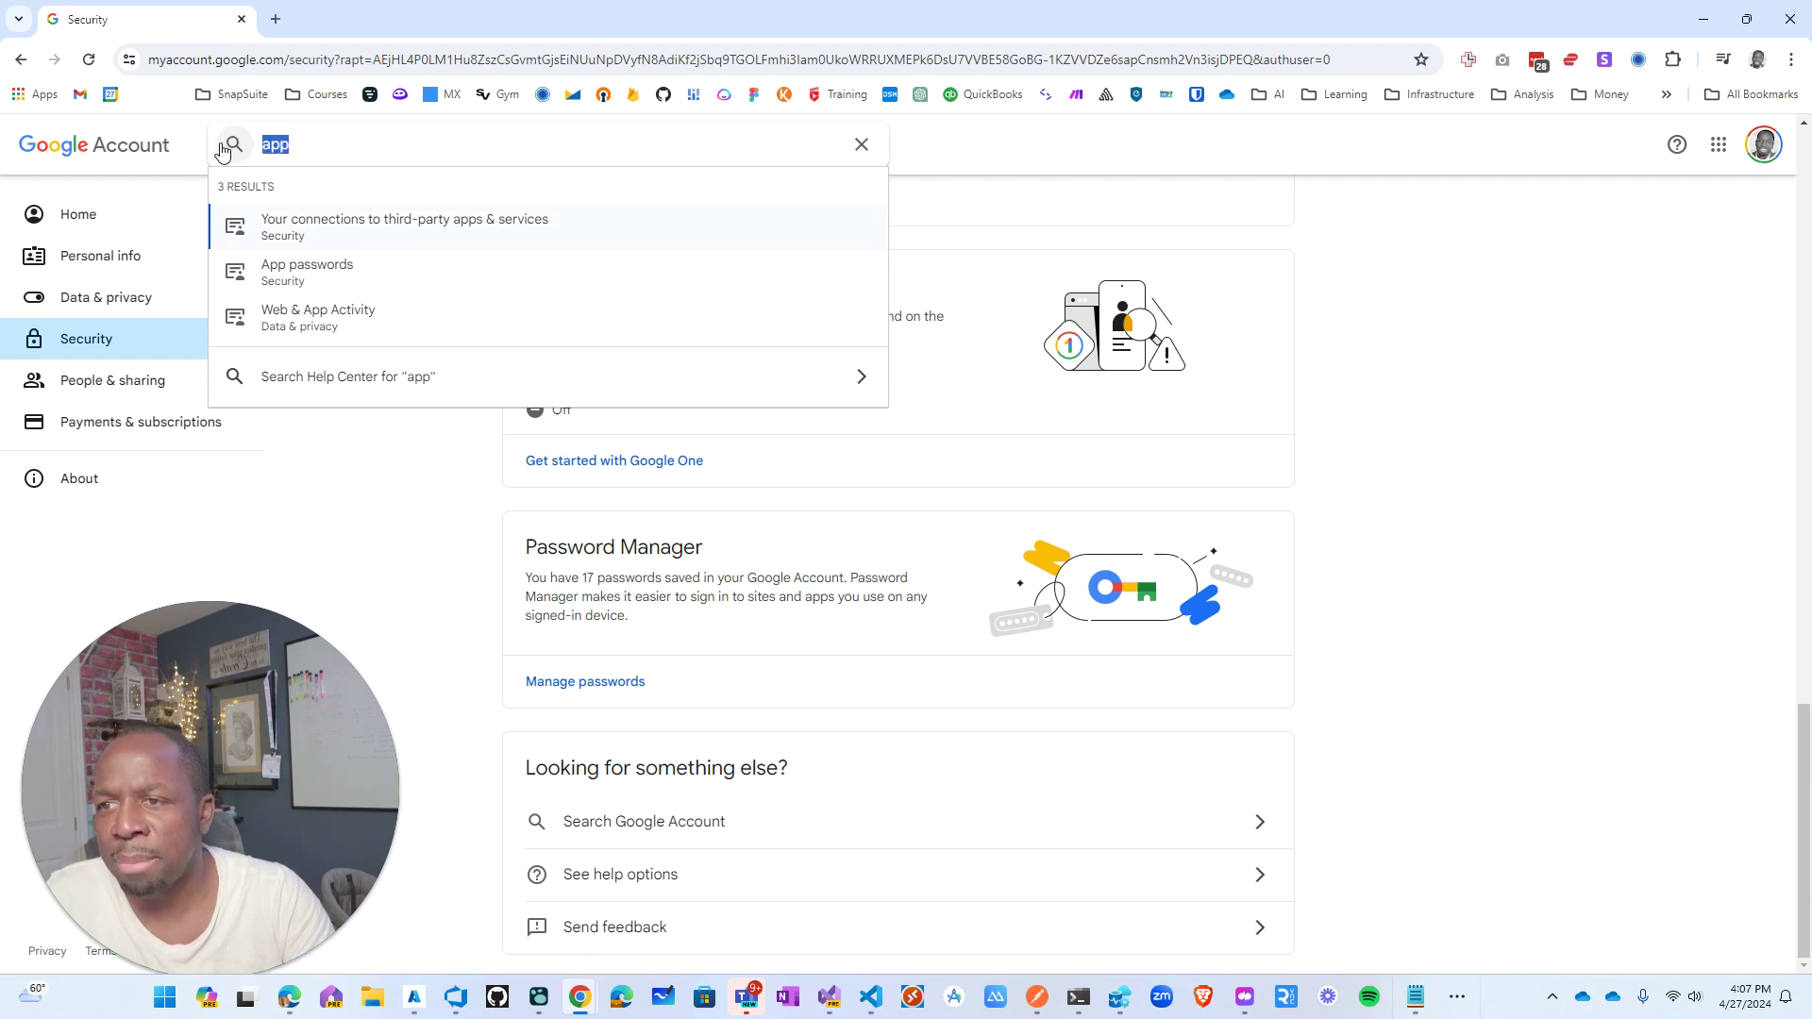
{"action": "left_click", "coordinate": [297, 274]}
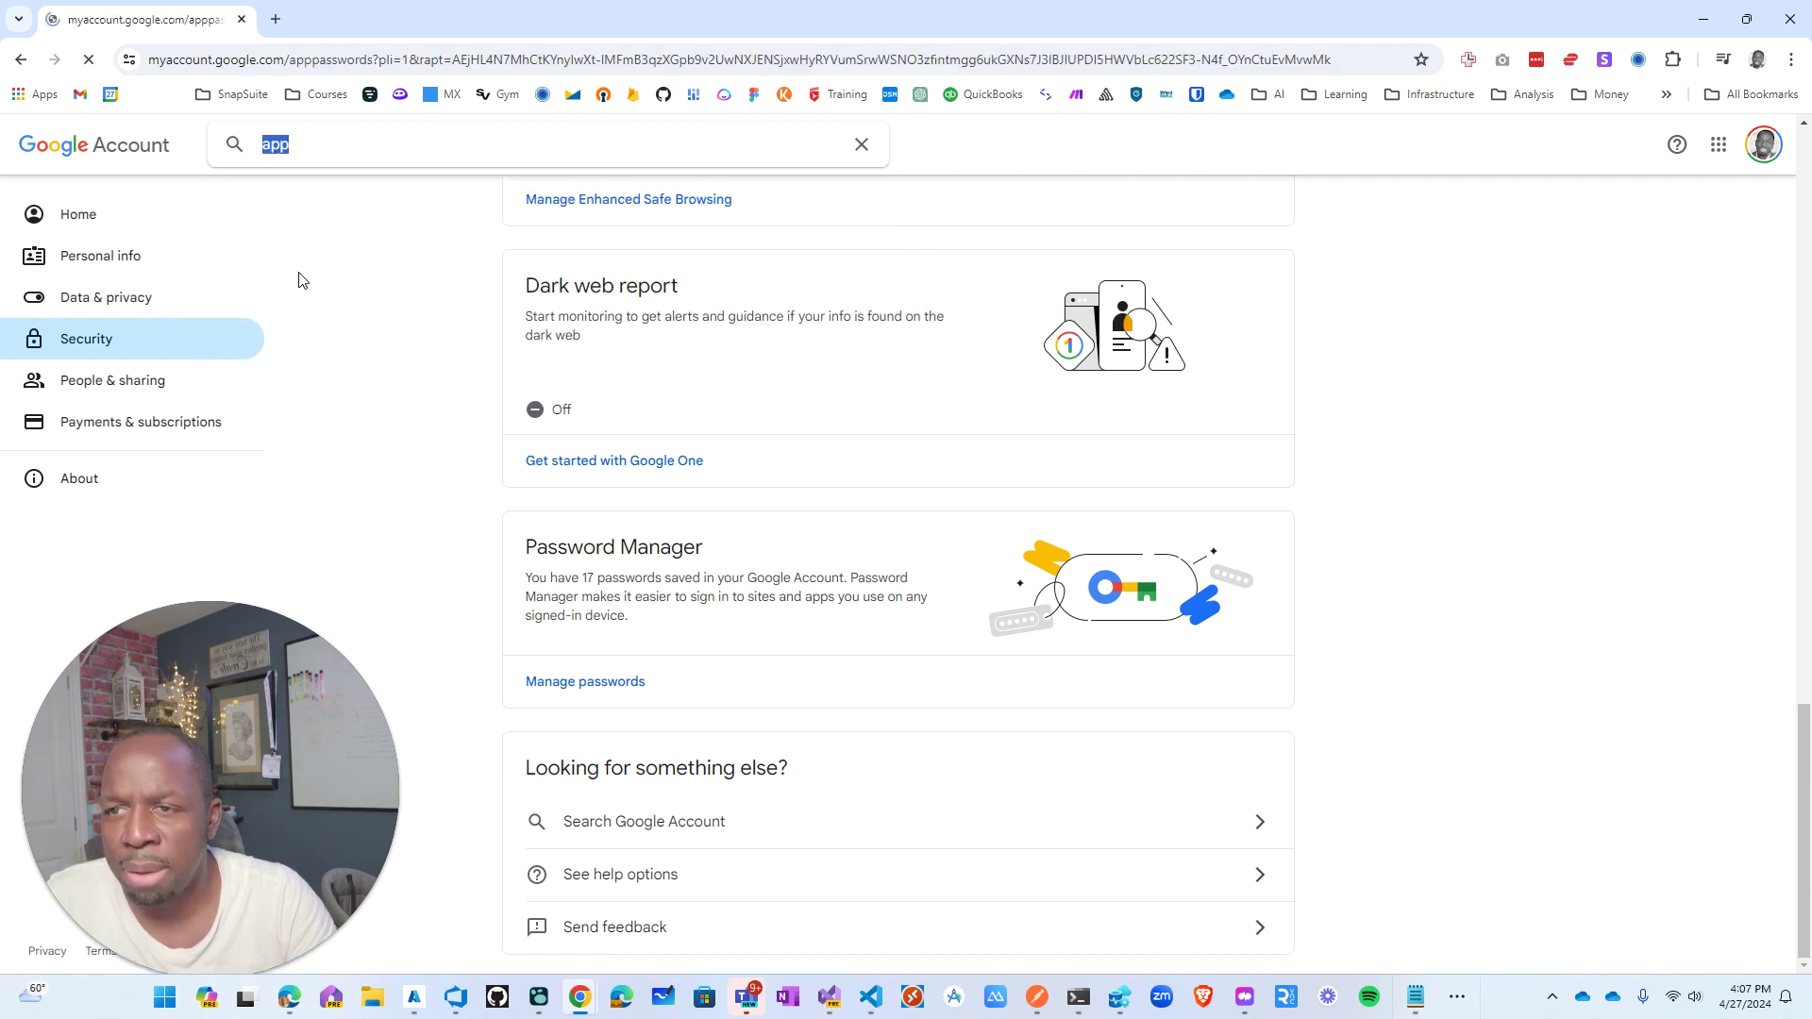